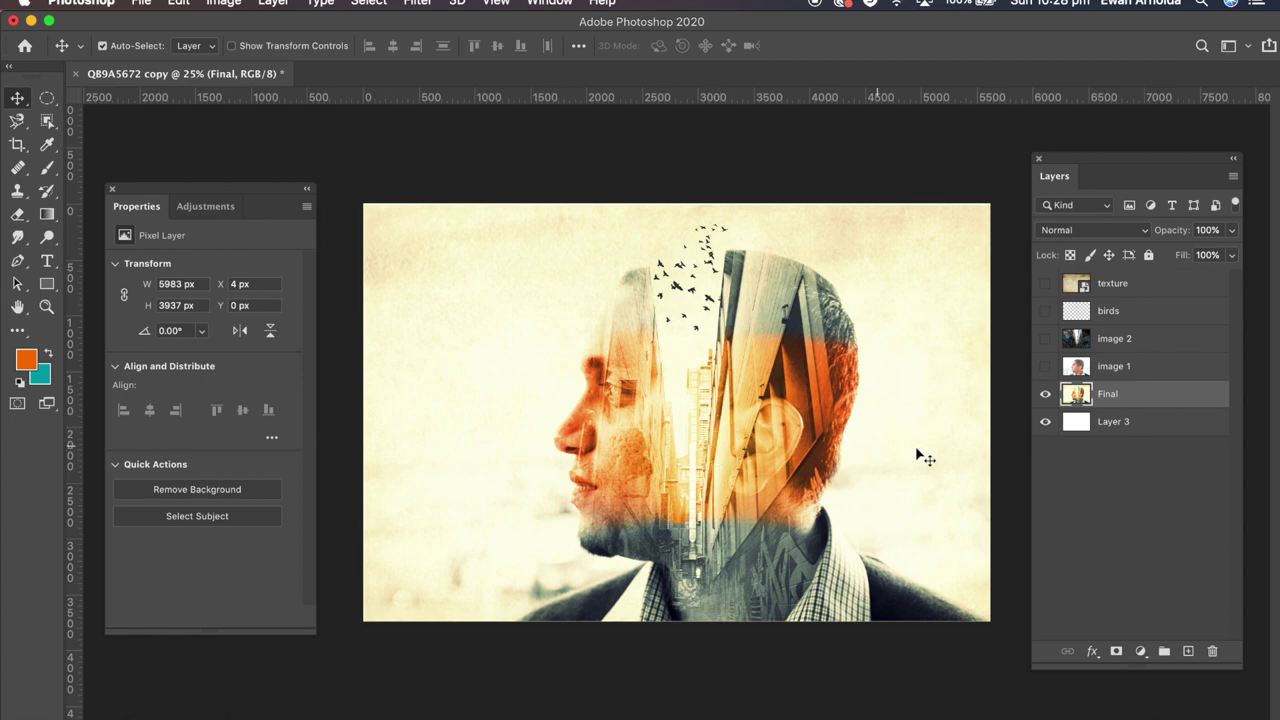
# Hide the Final layer, then show image 1 and make it the active layer
pyautogui.click(1045, 395)
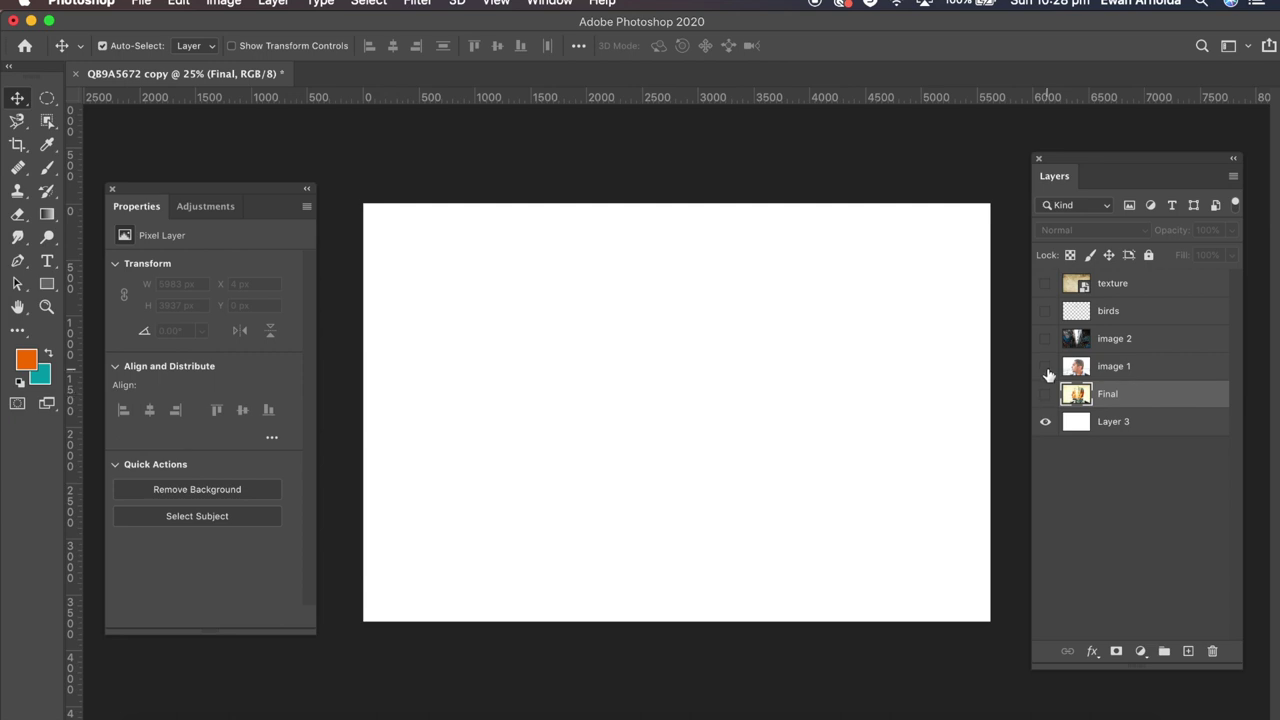
pyautogui.click(1045, 367)
pyautogui.click(1114, 369)
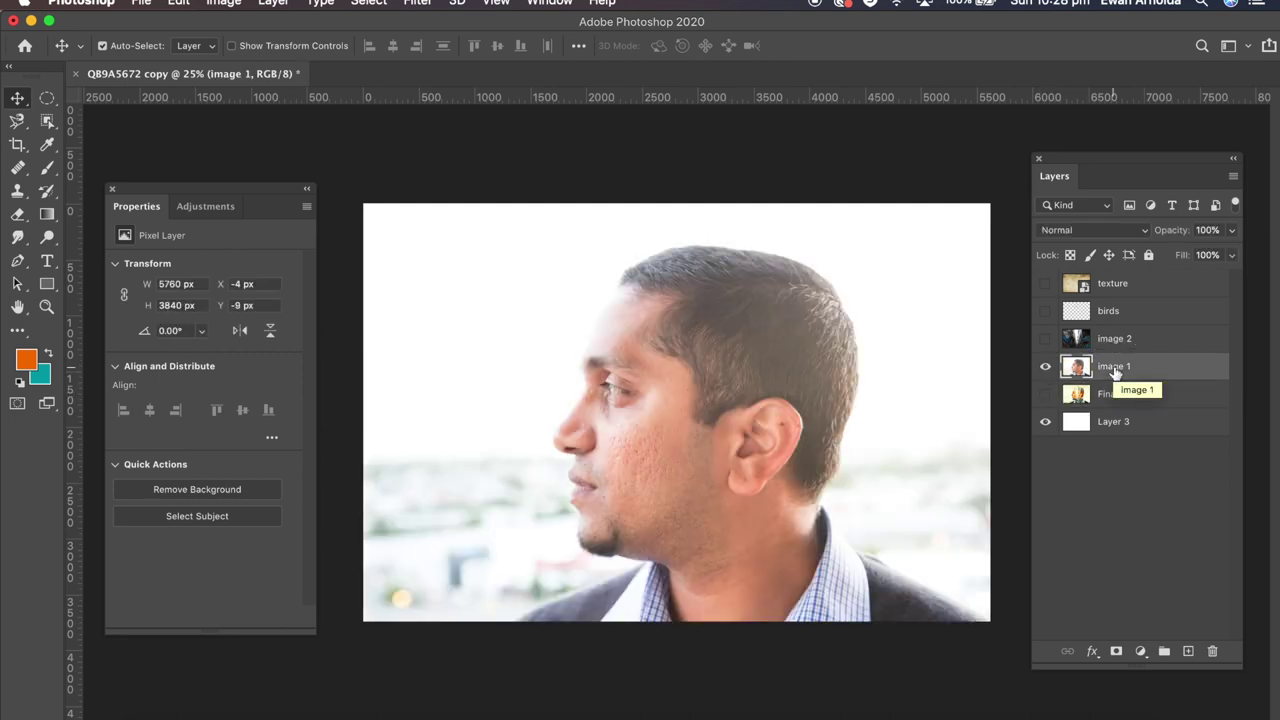
# Add a Black & White adjustment with the Maximum Black preset above image 1, then reselect image 1
pyautogui.click(207, 211)
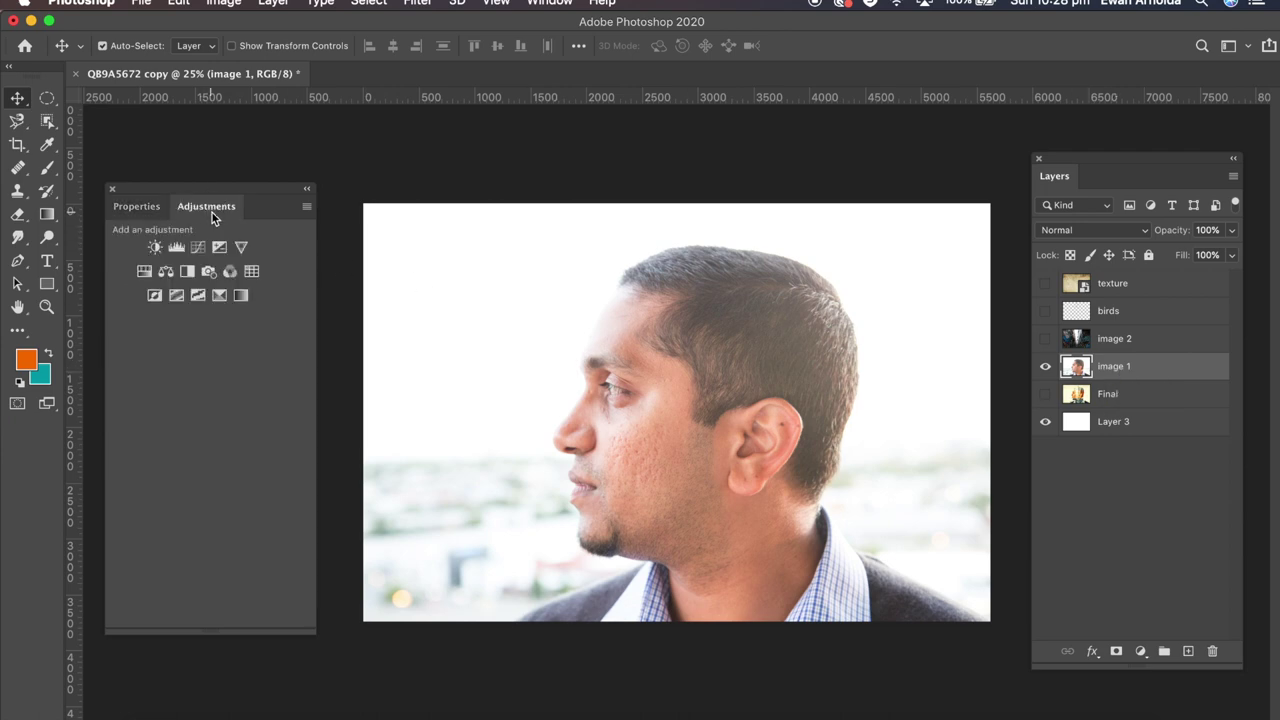
pyautogui.click(187, 272)
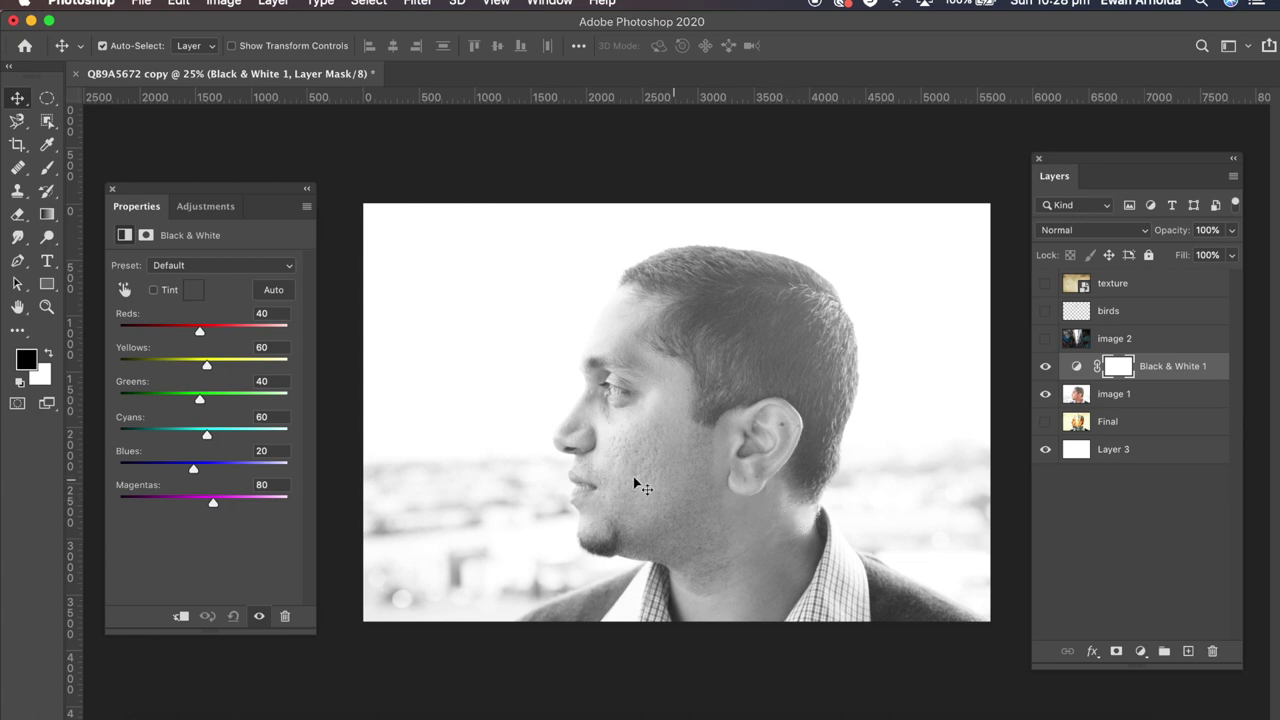
pyautogui.click(179, 267)
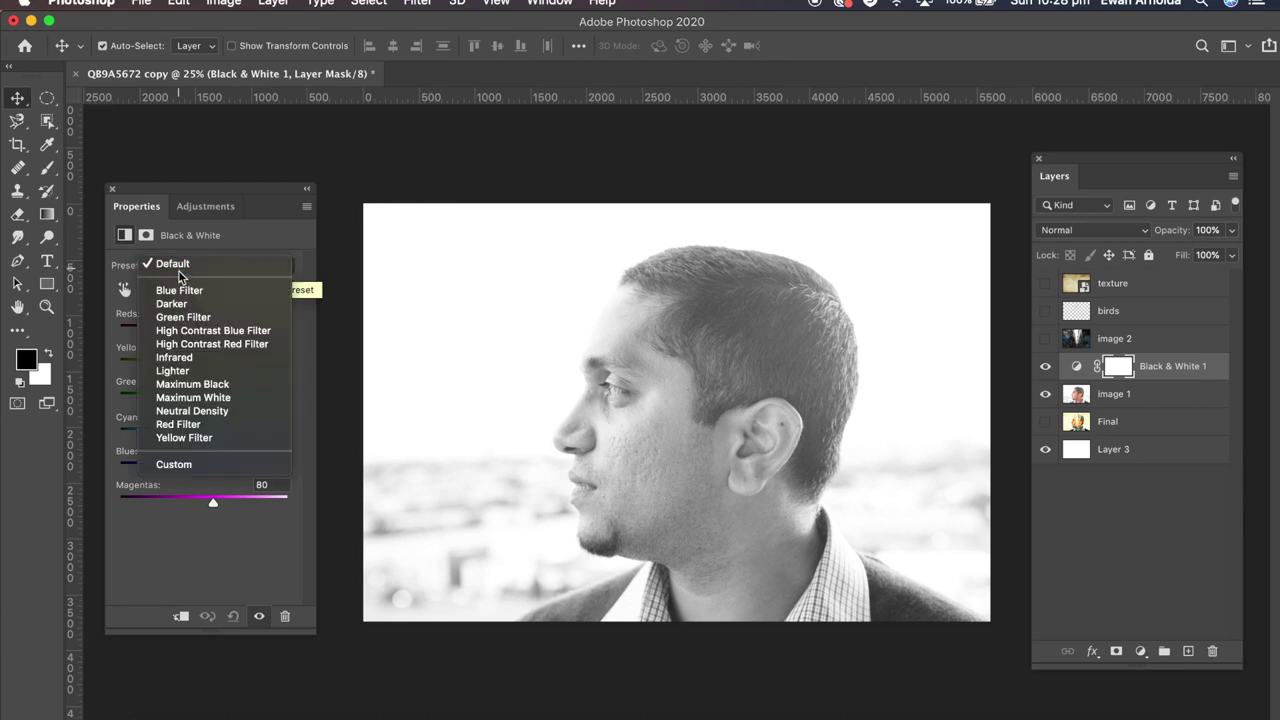
pyautogui.click(175, 265)
pyautogui.click(172, 264)
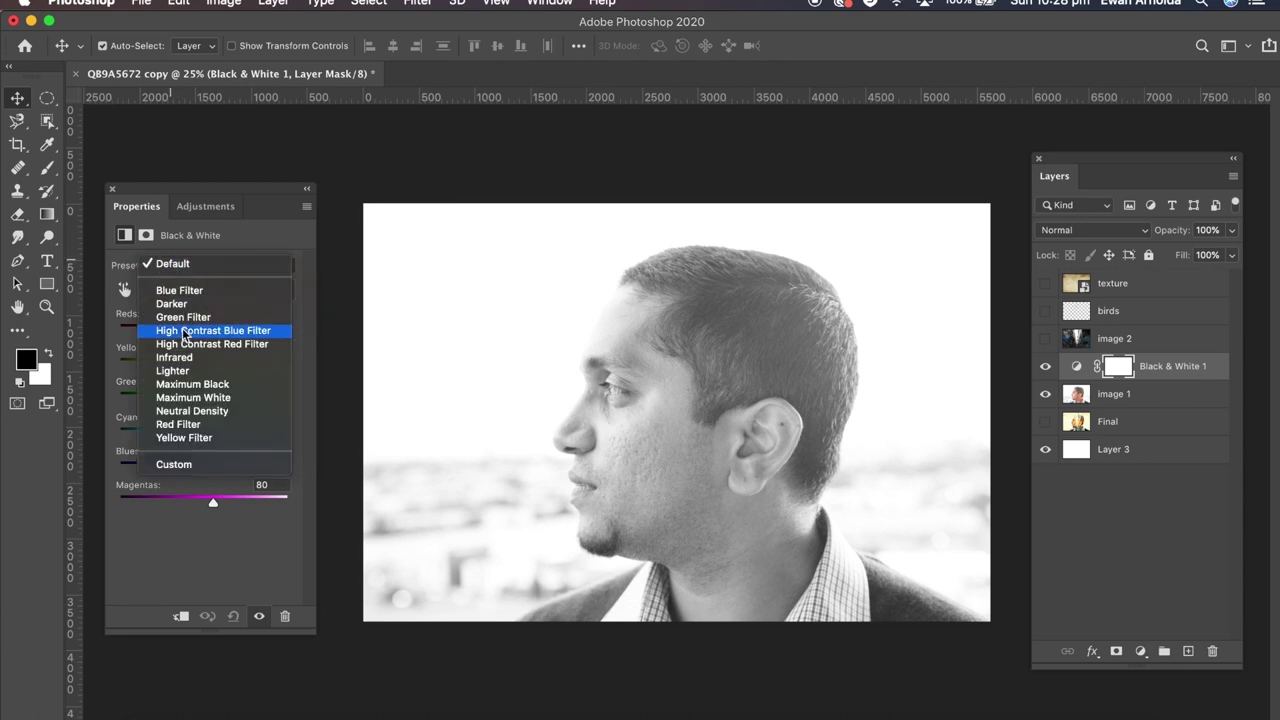
pyautogui.click(190, 390)
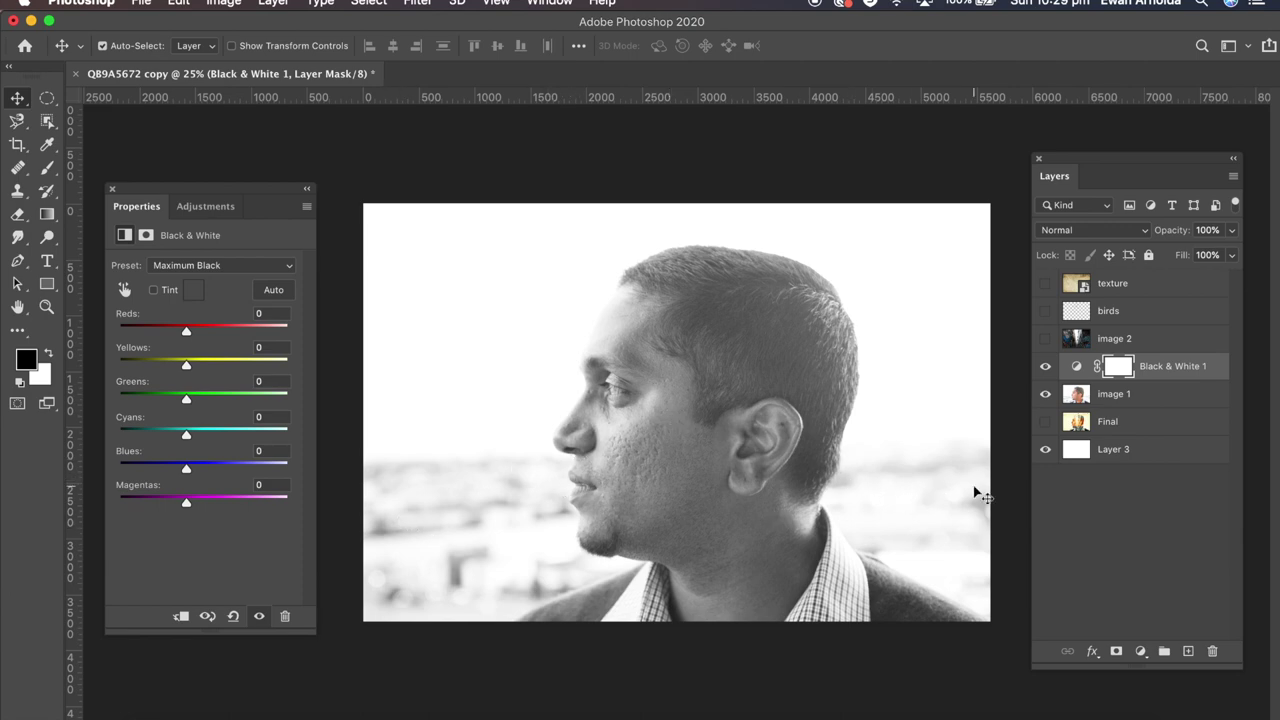
pyautogui.click(1117, 401)
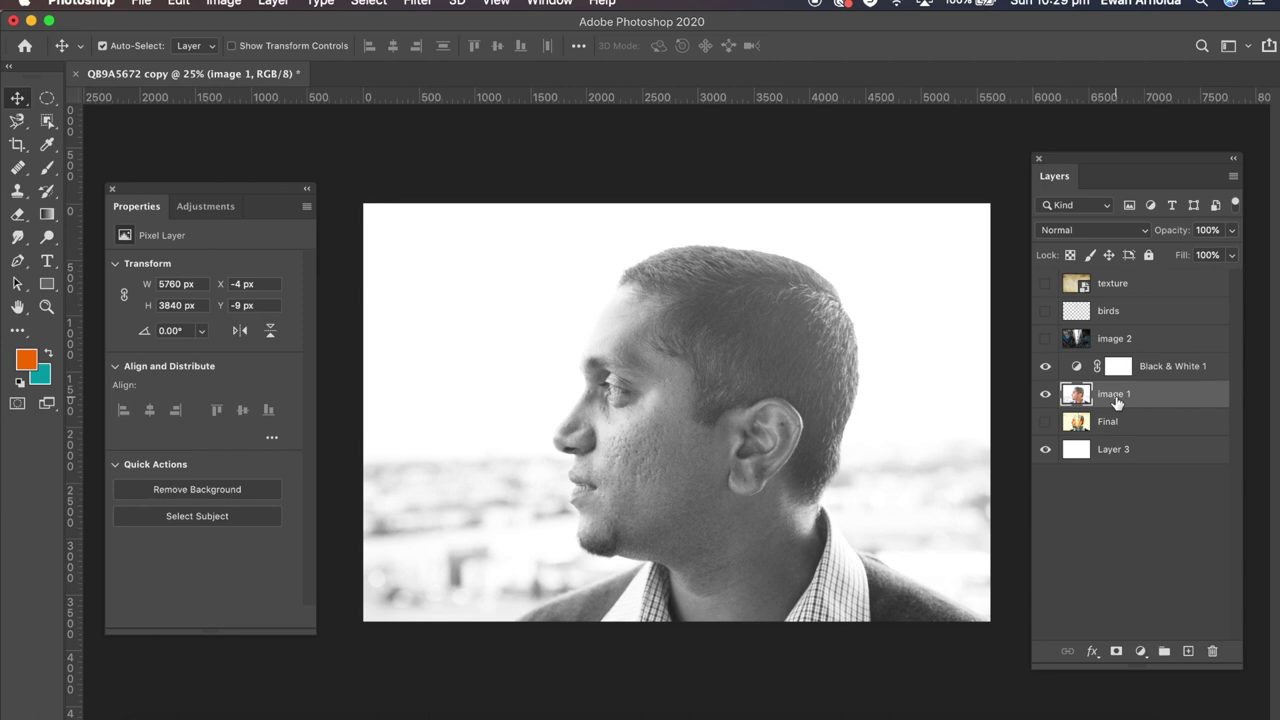
# Trace a closed Magnetic Lasso selection around the man's head and shoulders from the hairline
pyautogui.click(18, 124)
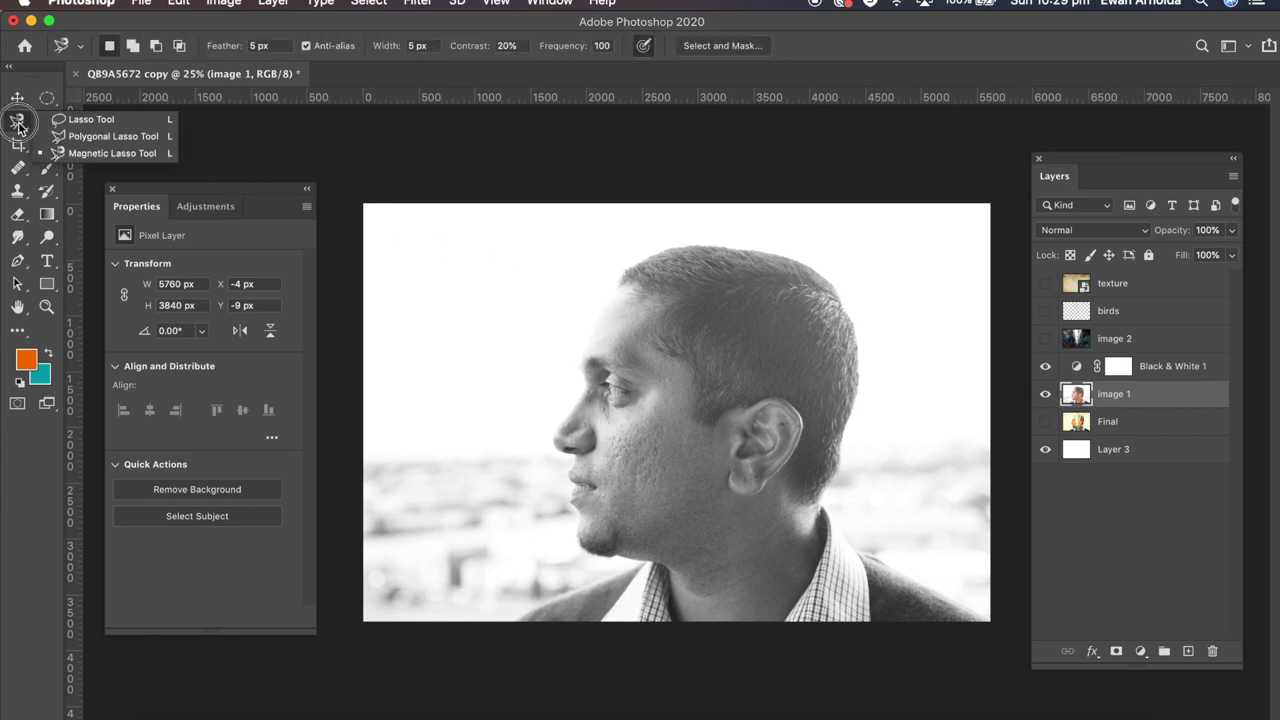
pyautogui.click(100, 153)
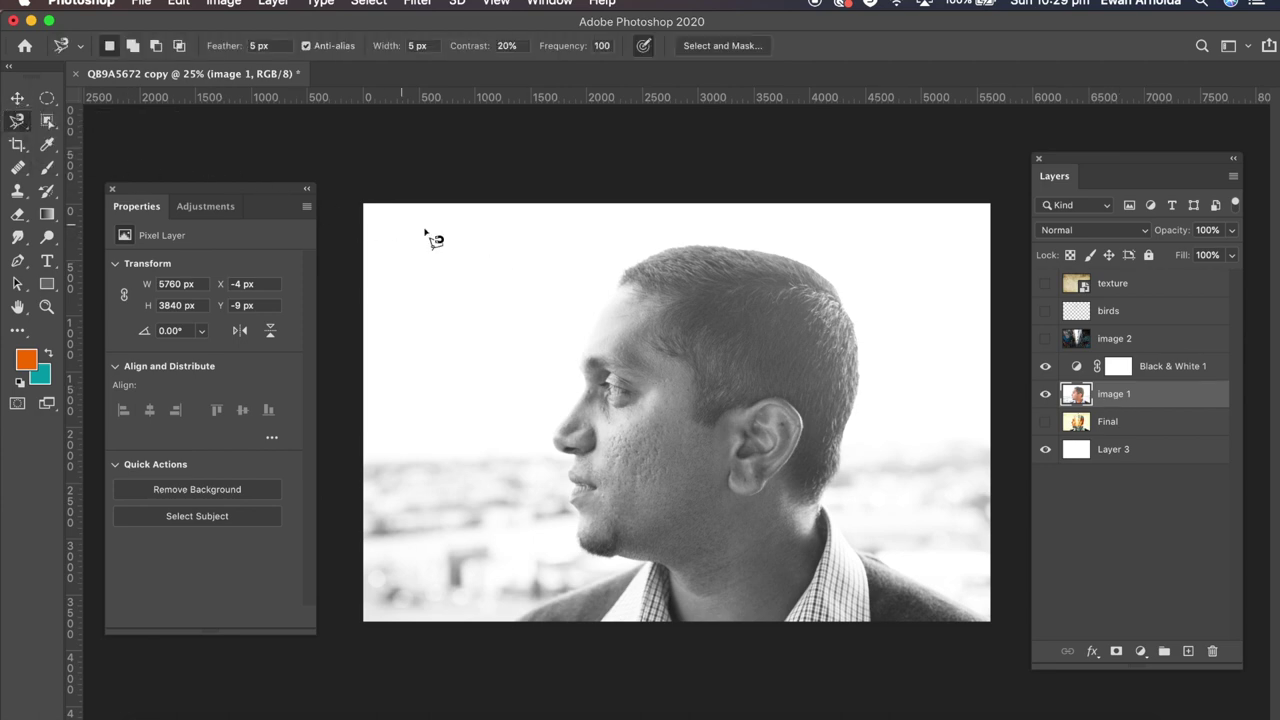
pyautogui.click(661, 250)
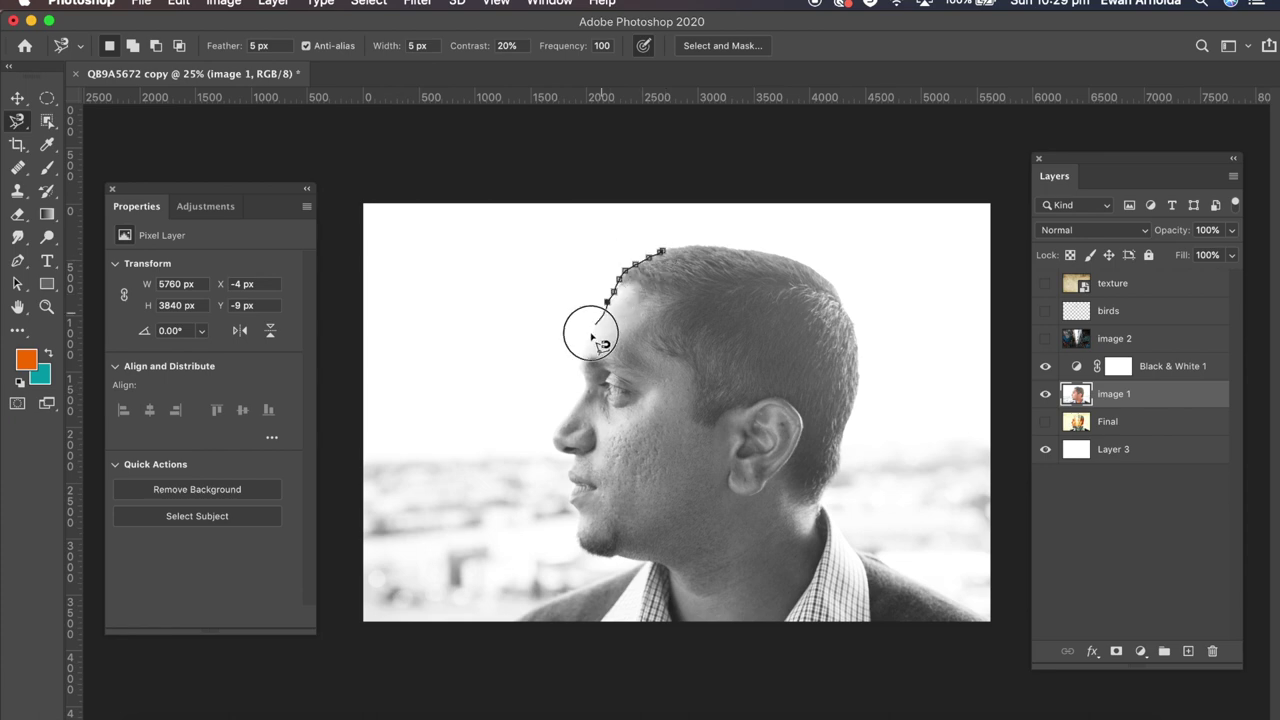
pyautogui.moveTo(591, 337)
pyautogui.mouseDown()
pyautogui.moveTo(556, 440)
pyautogui.moveTo(581, 490)
pyautogui.moveTo(578, 535)
pyautogui.moveTo(652, 568)
pyautogui.moveTo(604, 598)
pyautogui.moveTo(514, 614)
pyautogui.moveTo(551, 634)
pyautogui.moveTo(952, 637)
pyautogui.moveTo(985, 625)
pyautogui.moveTo(902, 577)
pyautogui.moveTo(832, 503)
pyautogui.moveTo(852, 405)
pyautogui.moveTo(845, 295)
pyautogui.moveTo(733, 245)
pyautogui.moveTo(662, 250)
pyautogui.mouseUp()
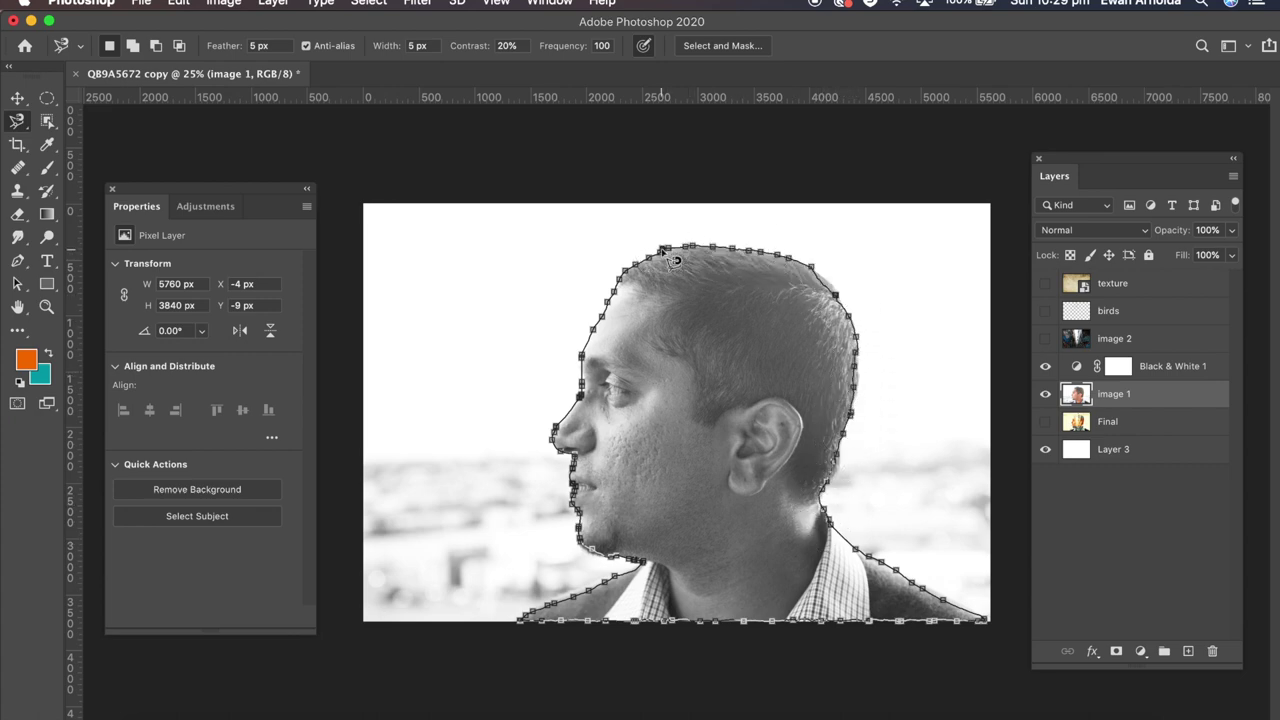
pyautogui.click(662, 250)
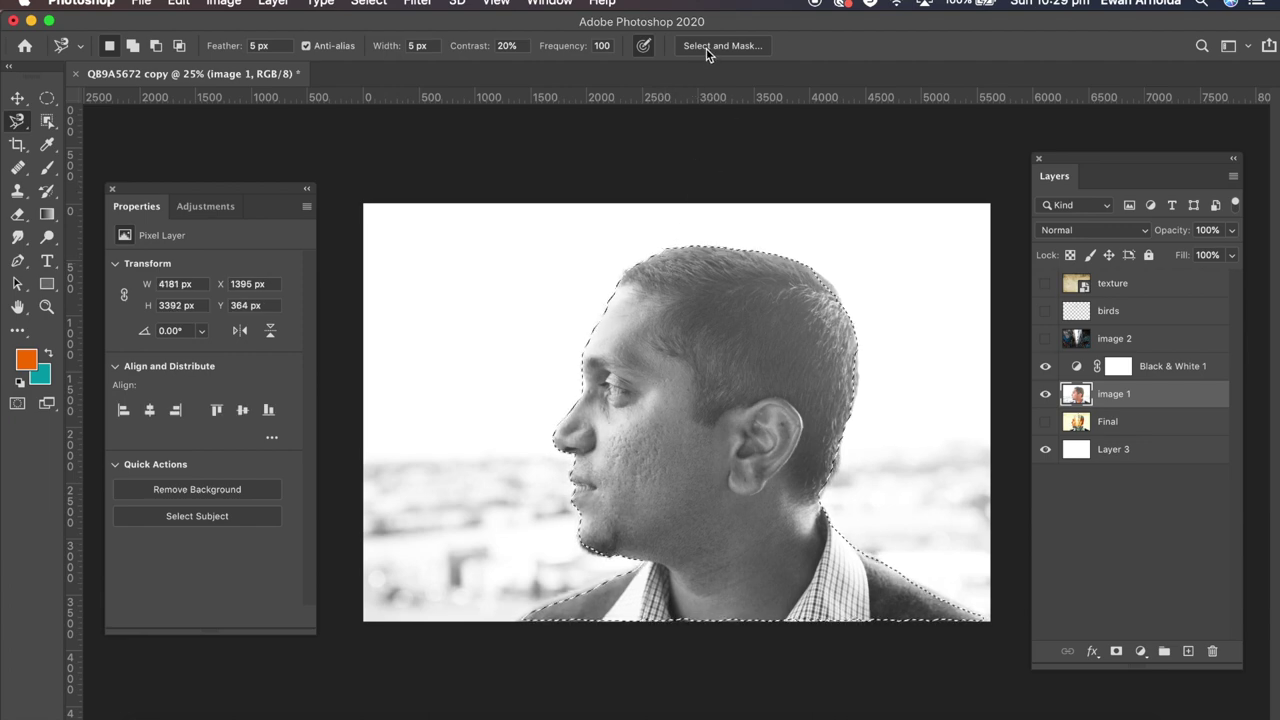
# Refine the selection with 2.9 px feather and smooth 10, output as a new layer with layer mask
pyautogui.hotkey('shift', 'Tab')
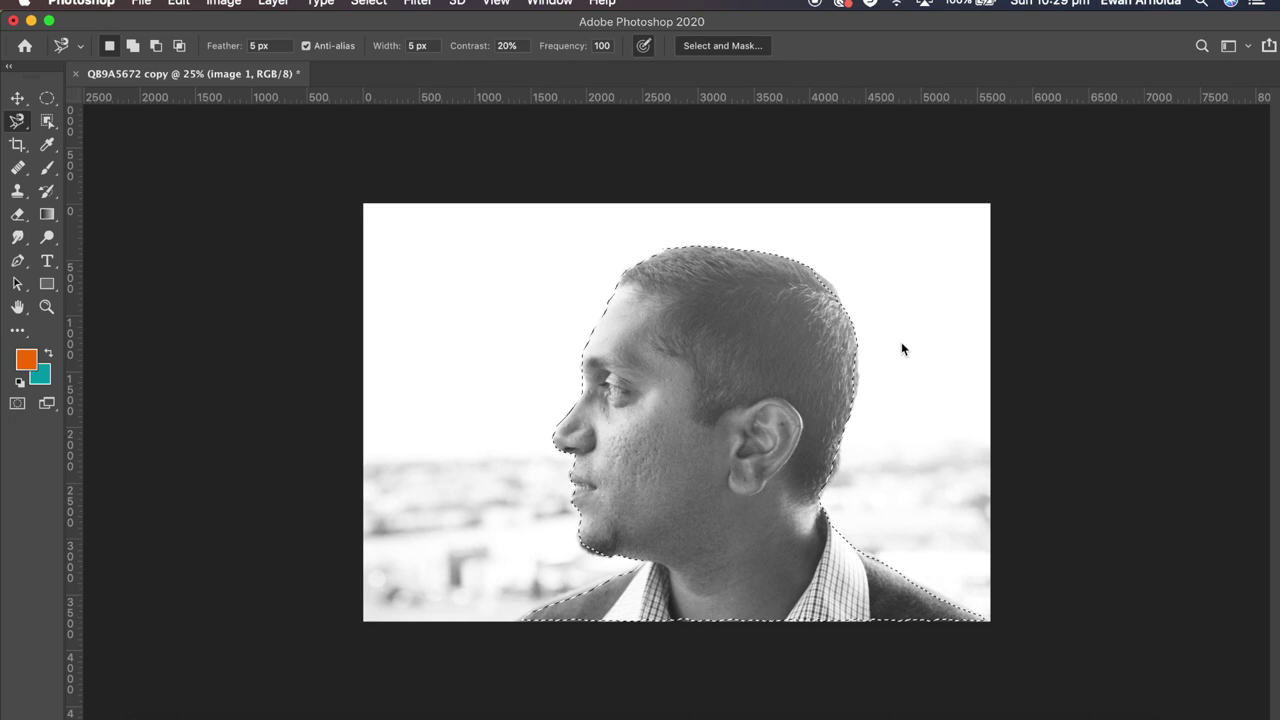
pyautogui.press('super+alt+r')
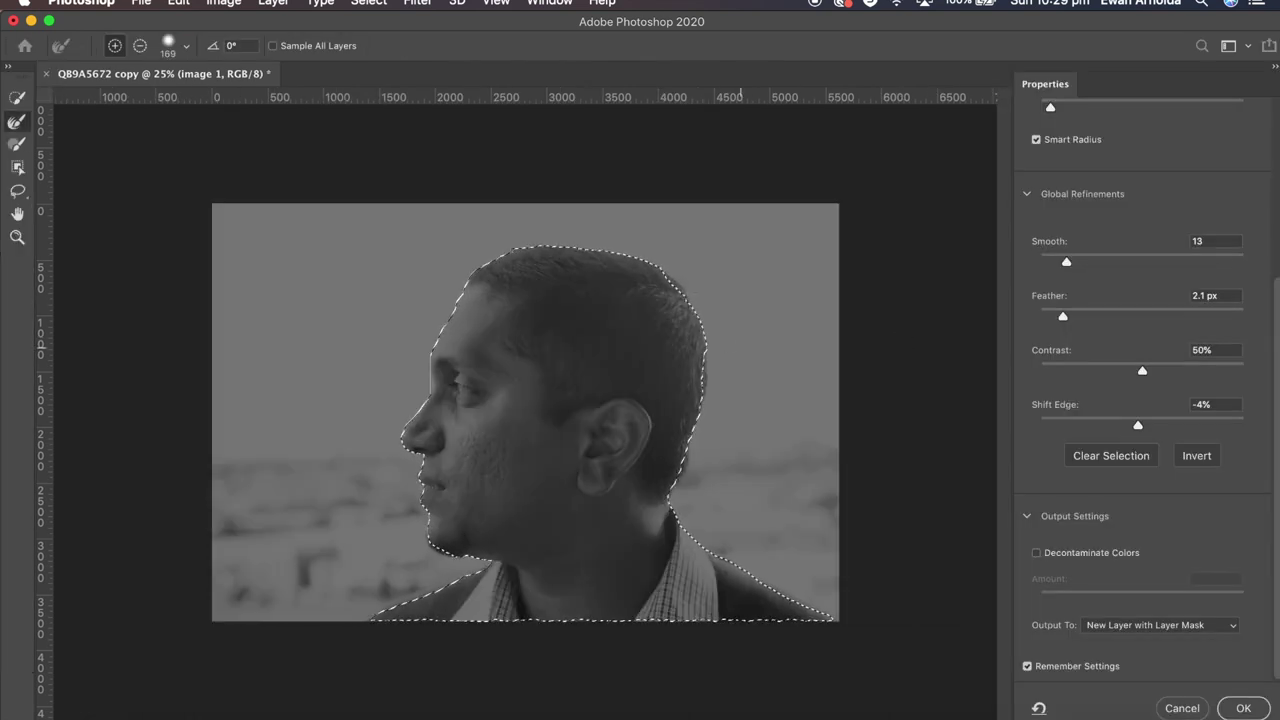
pyautogui.moveTo(1063, 316); pyautogui.dragTo(1072, 317)
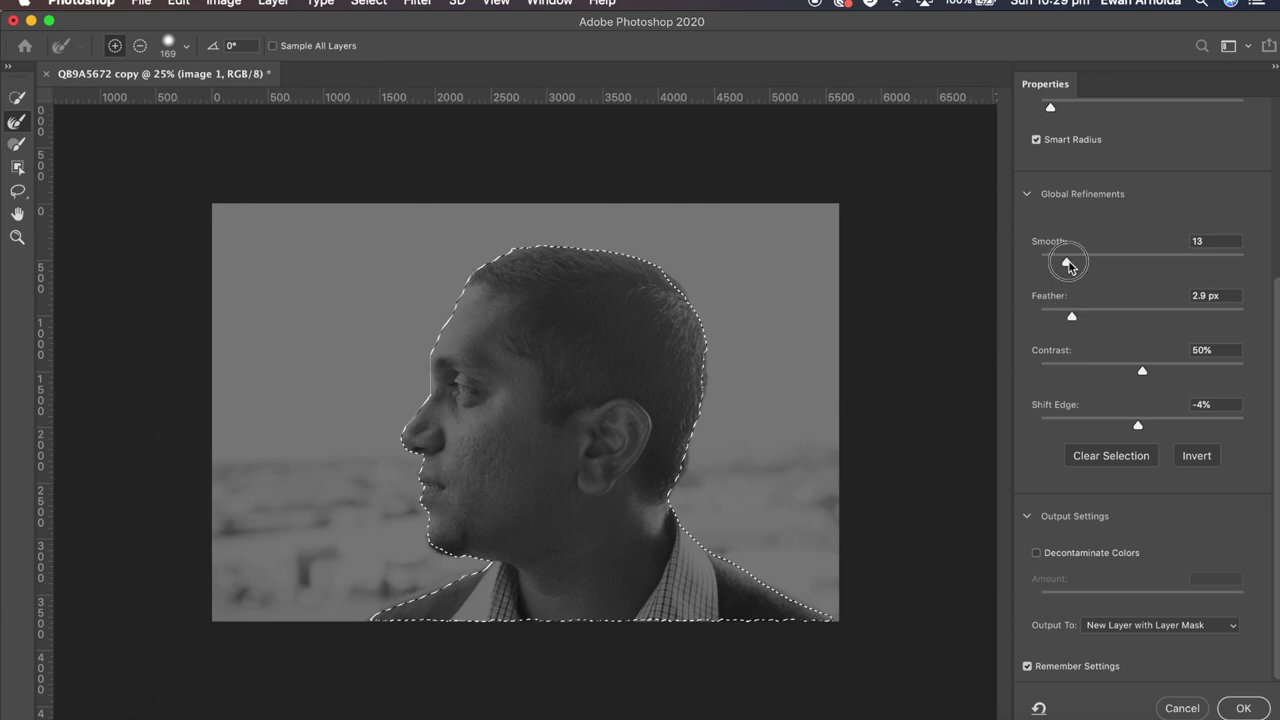
pyautogui.moveTo(1064, 261); pyautogui.dragTo(1062, 268)
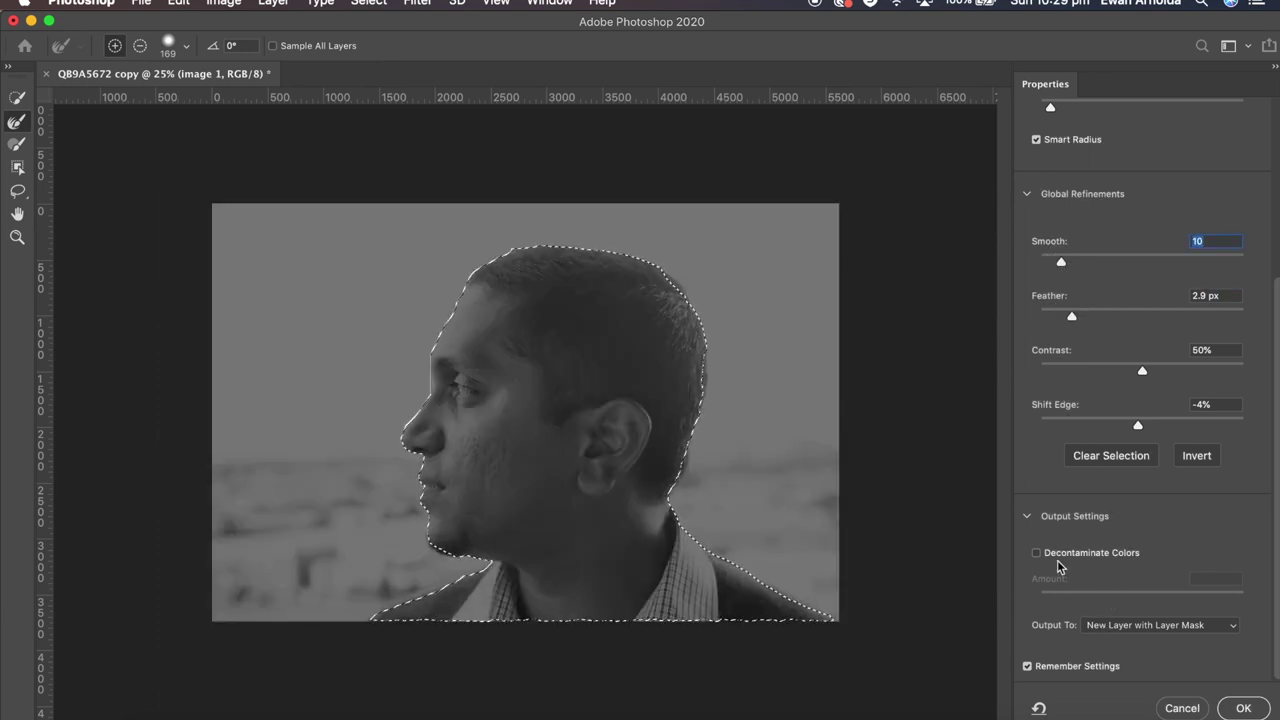
pyautogui.click(1112, 623)
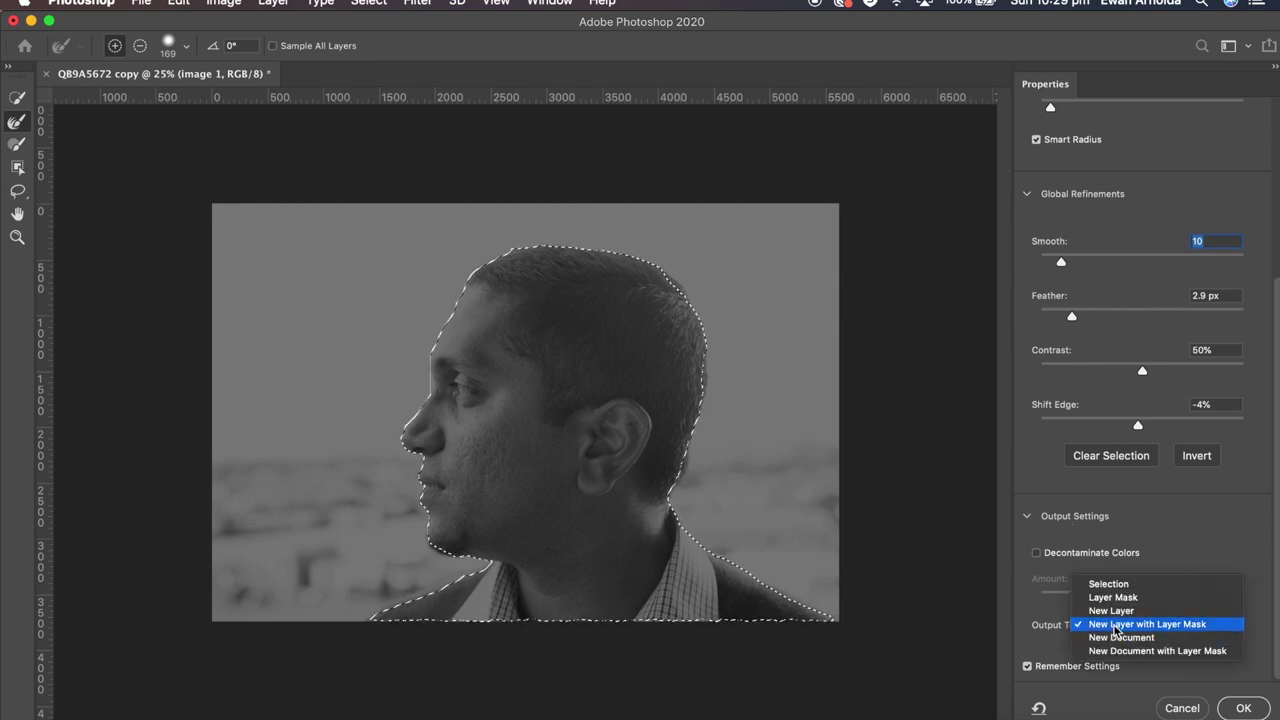
pyautogui.click(1116, 624)
pyautogui.click(1243, 708)
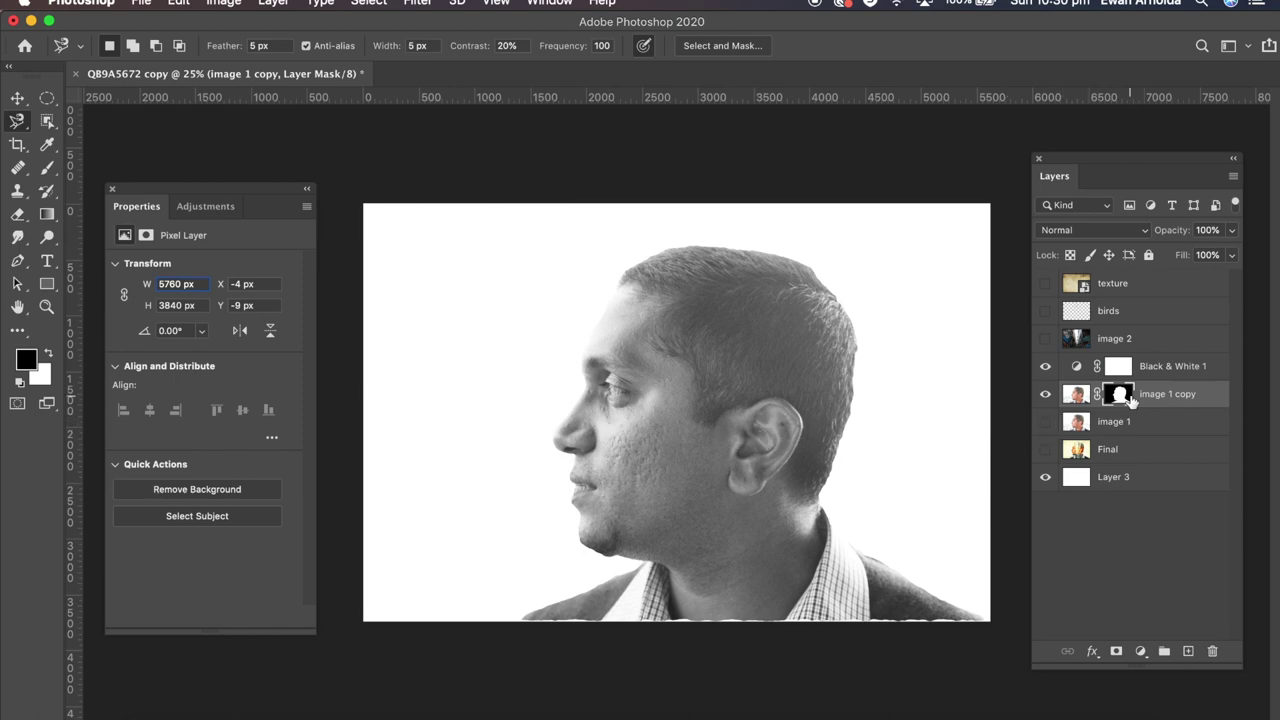
# Paint along the hairline on the image 1 copy mask with a 412 px, 63%-hardness brush
pyautogui.click(1124, 400)
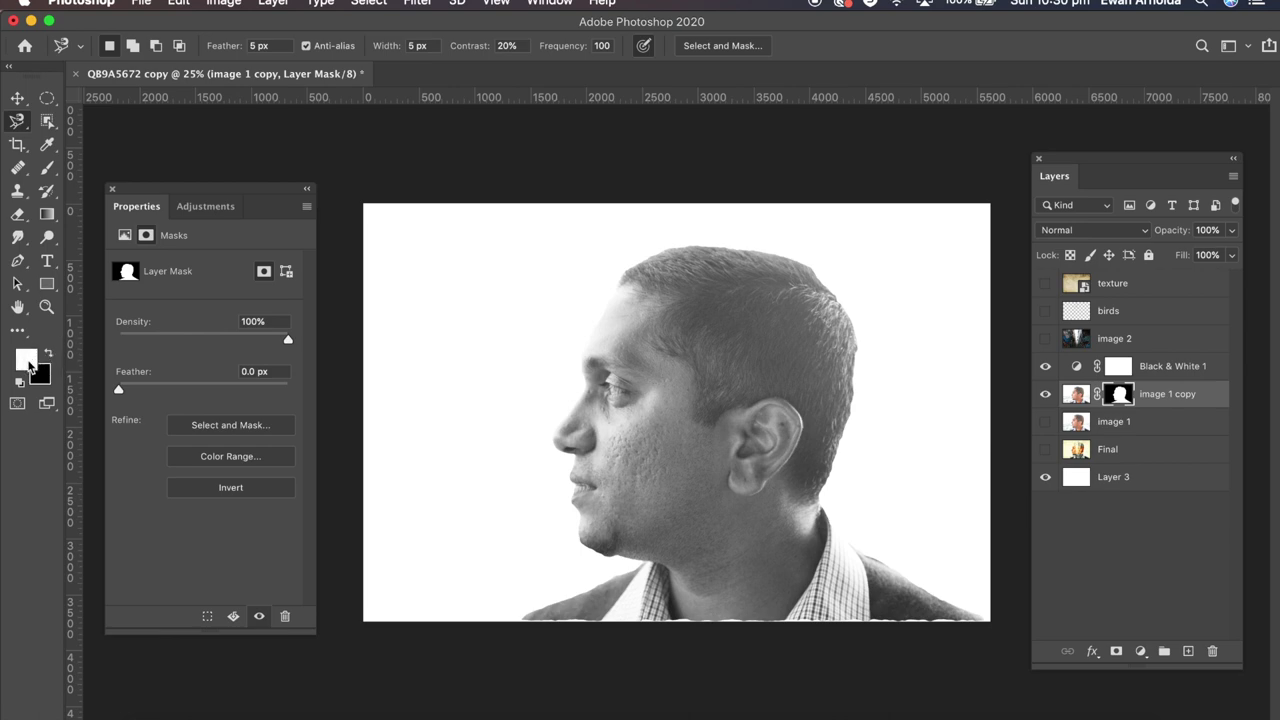
pyautogui.click(47, 167)
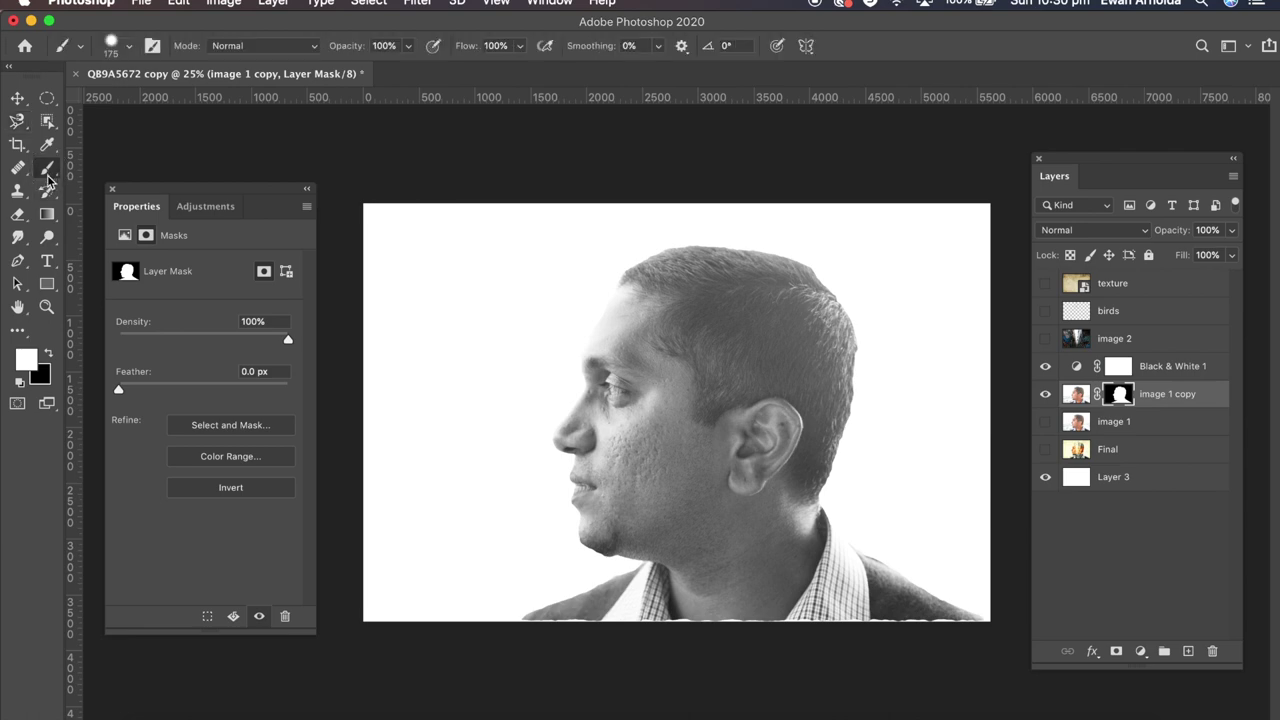
pyautogui.click(129, 47)
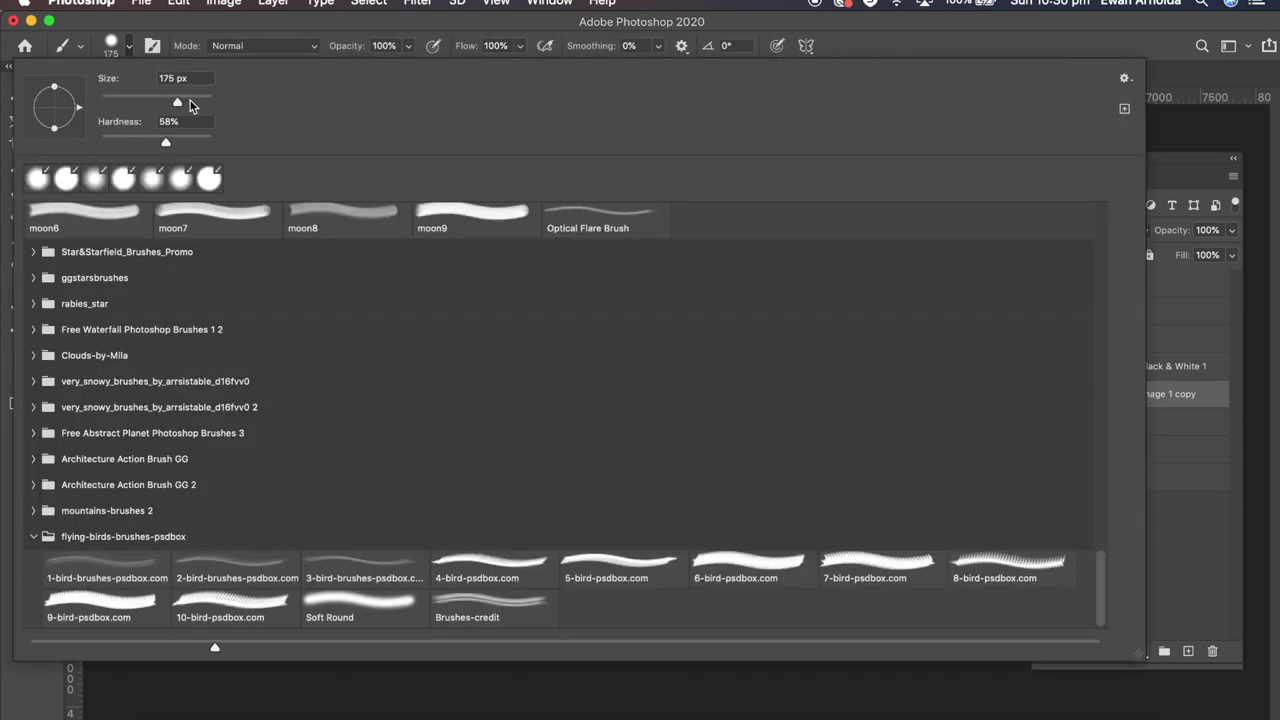
pyautogui.click(197, 102)
pyautogui.moveTo(167, 145); pyautogui.dragTo(172, 150)
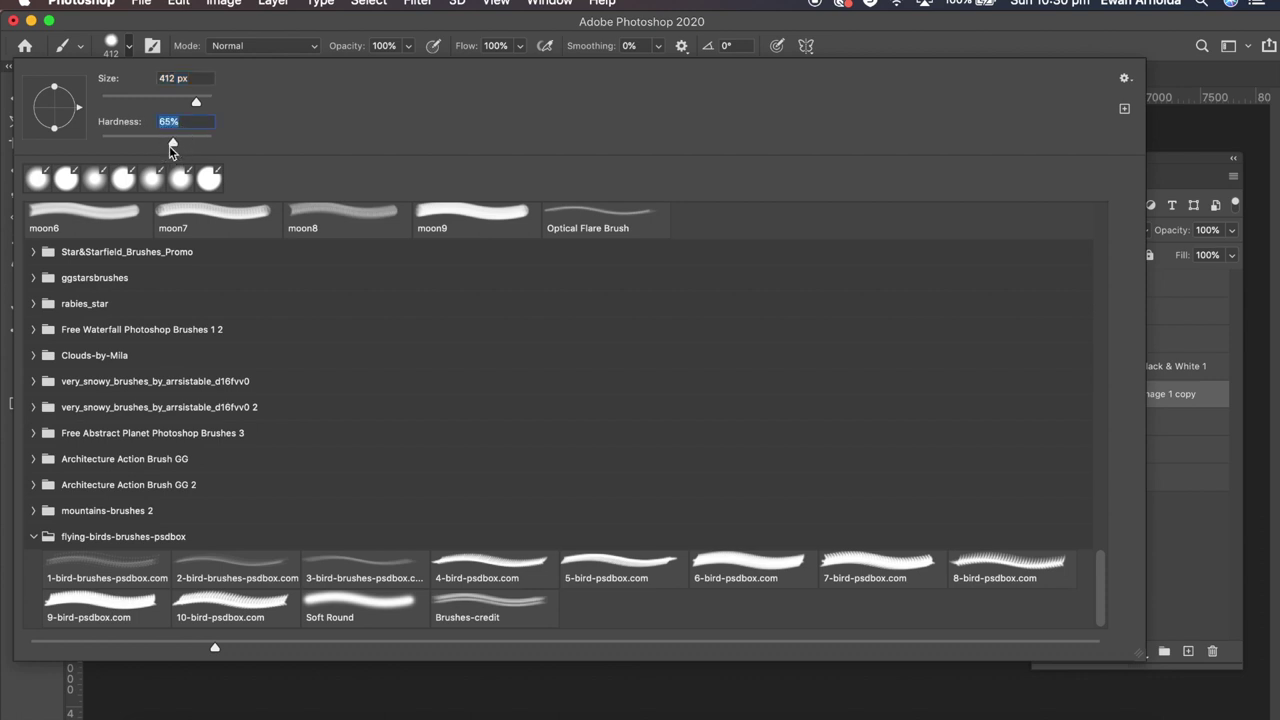
pyautogui.click(197, 52)
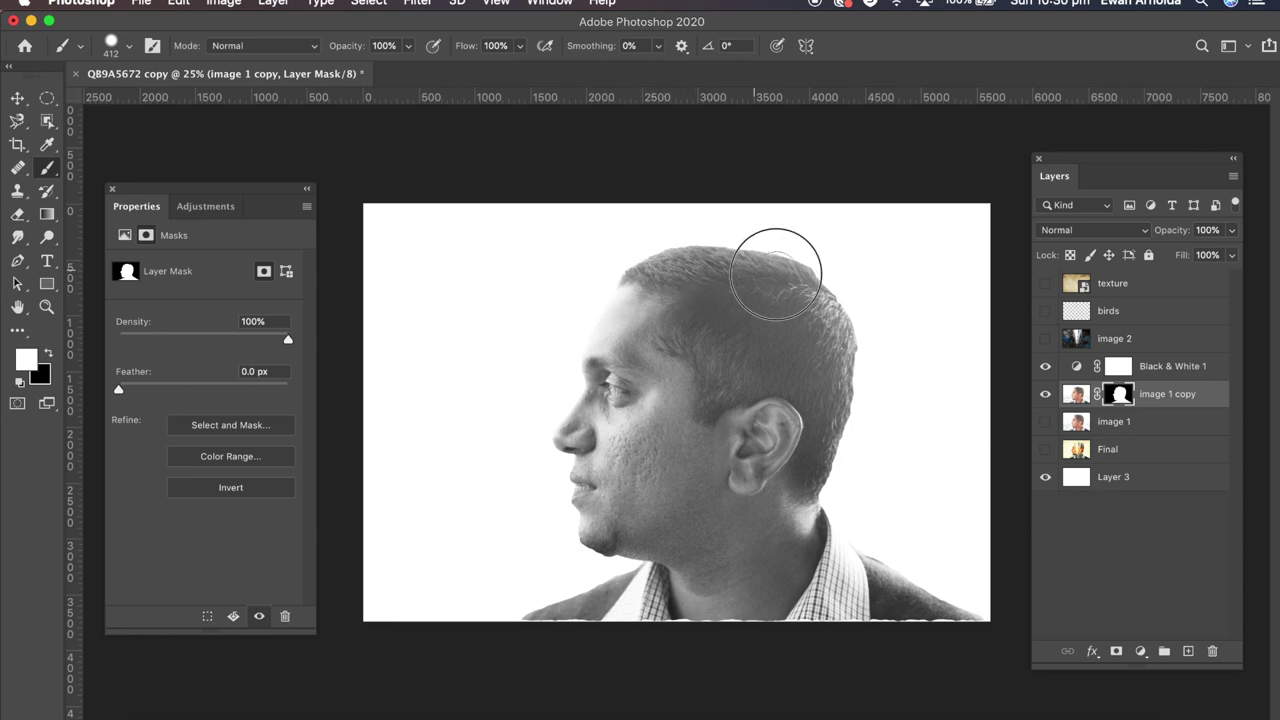
pyautogui.moveTo(776, 275)
pyautogui.mouseDown()
pyautogui.moveTo(814, 280)
pyautogui.moveTo(837, 346)
pyautogui.moveTo(825, 458)
pyautogui.moveTo(773, 531)
pyautogui.moveTo(820, 517)
pyautogui.moveTo(877, 560)
pyautogui.moveTo(899, 603)
pyautogui.moveTo(971, 622)
pyautogui.moveTo(820, 638)
pyautogui.moveTo(571, 623)
pyautogui.moveTo(529, 643)
pyautogui.moveTo(607, 613)
pyautogui.moveTo(579, 623)
pyautogui.moveTo(655, 570)
pyautogui.moveTo(605, 515)
pyautogui.moveTo(577, 434)
pyautogui.moveTo(624, 312)
pyautogui.moveTo(654, 277)
pyautogui.moveTo(634, 309)
pyautogui.moveTo(650, 280)
pyautogui.moveTo(729, 286)
pyautogui.mouseUp()
pyautogui.press('[')
pyautogui.press('[')
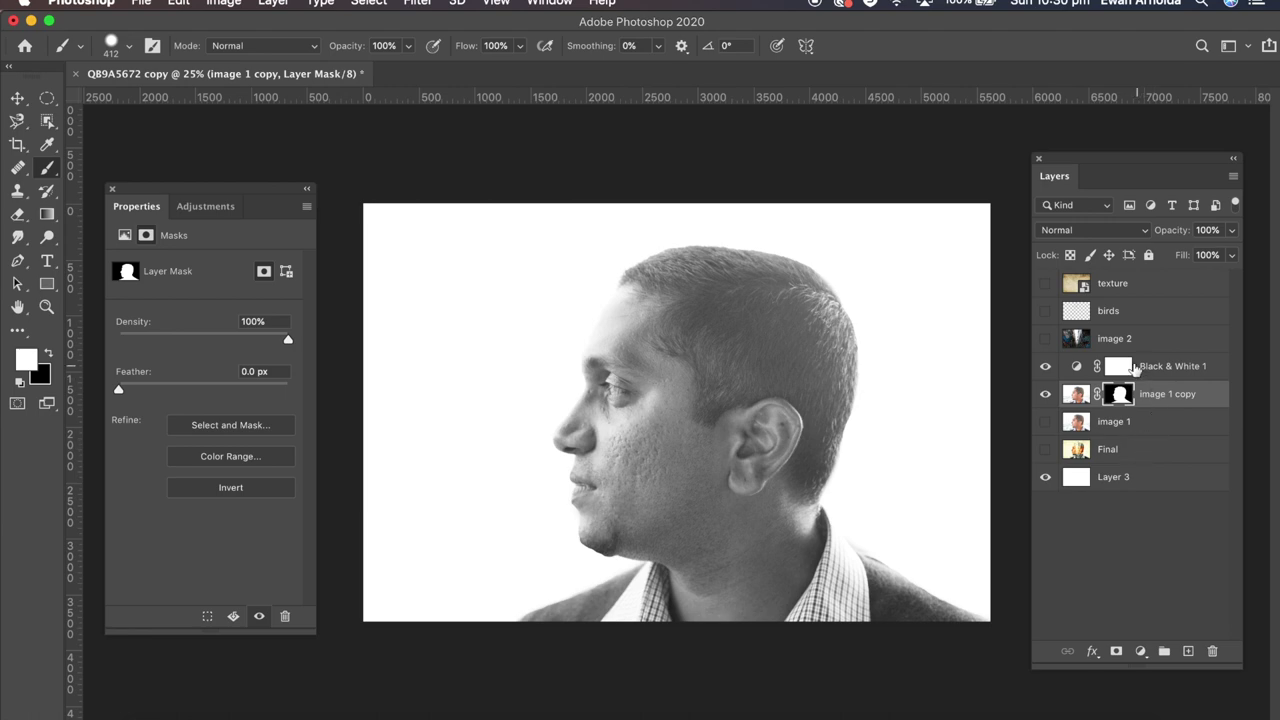
# Show image 2 set to Screen blend mode and move Black & White 1 above it
pyautogui.click(1045, 338)
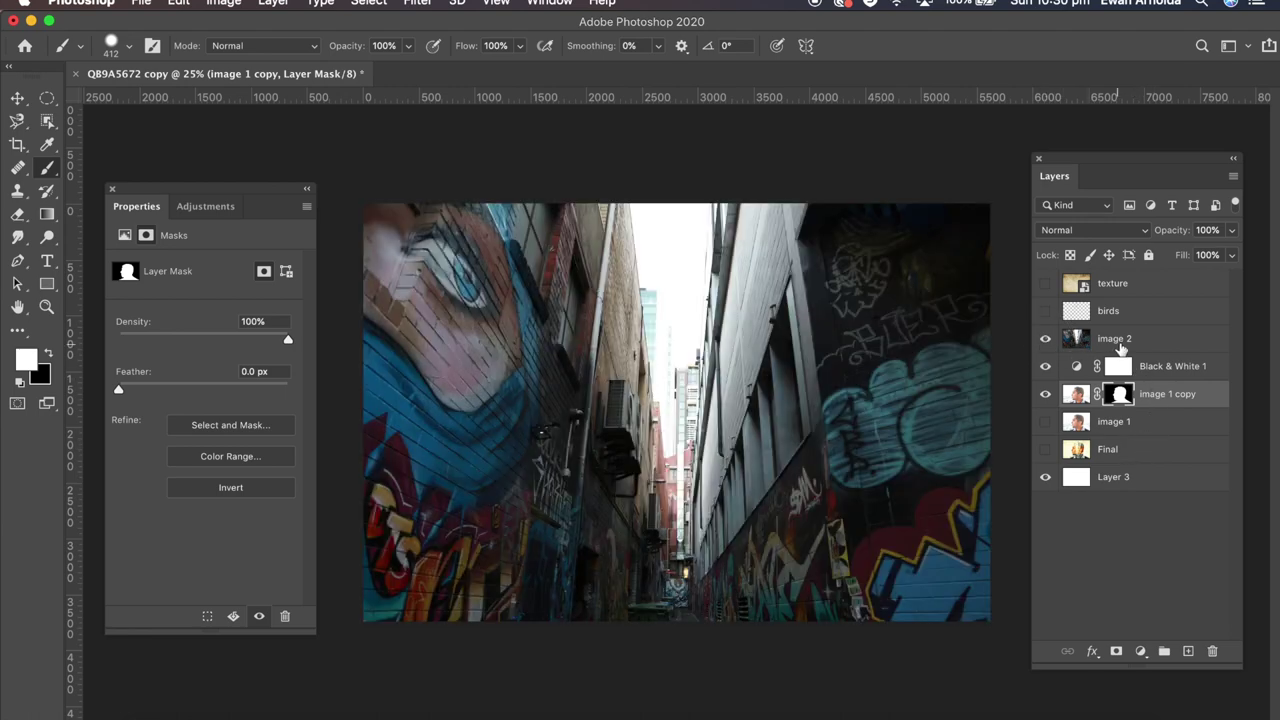
pyautogui.click(1119, 342)
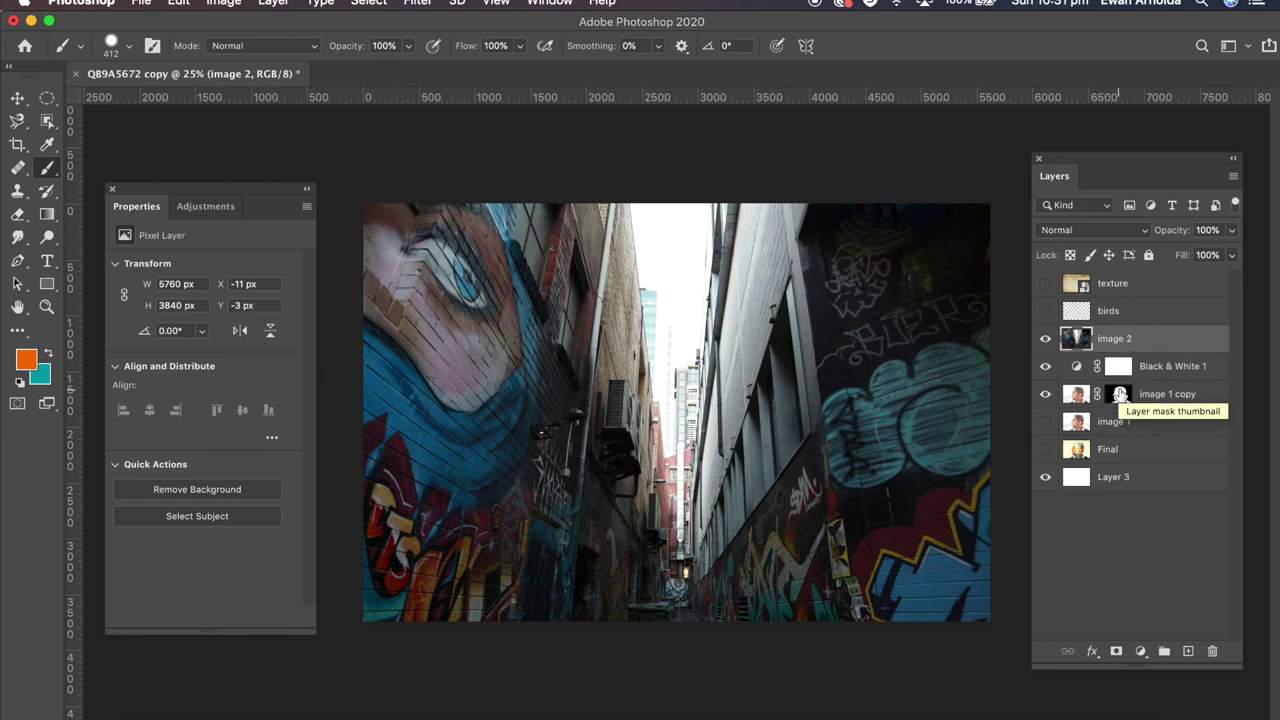
pyautogui.click(1065, 232)
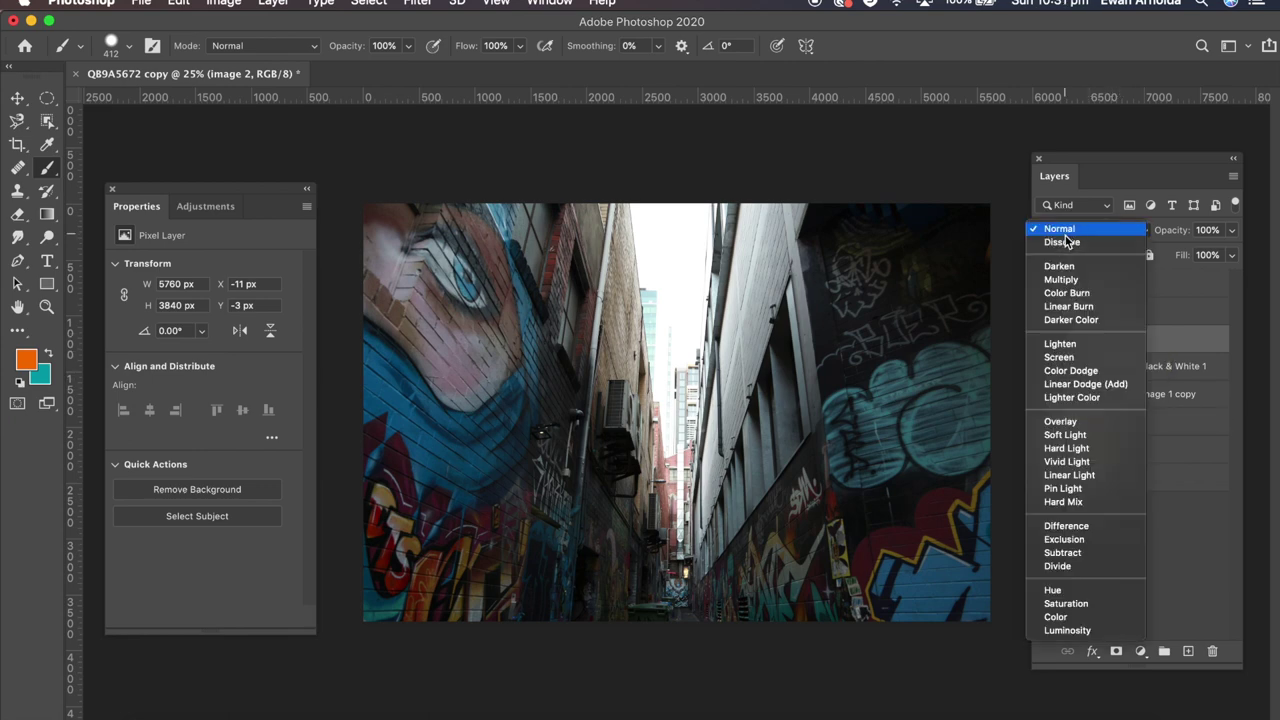
pyautogui.click(1060, 357)
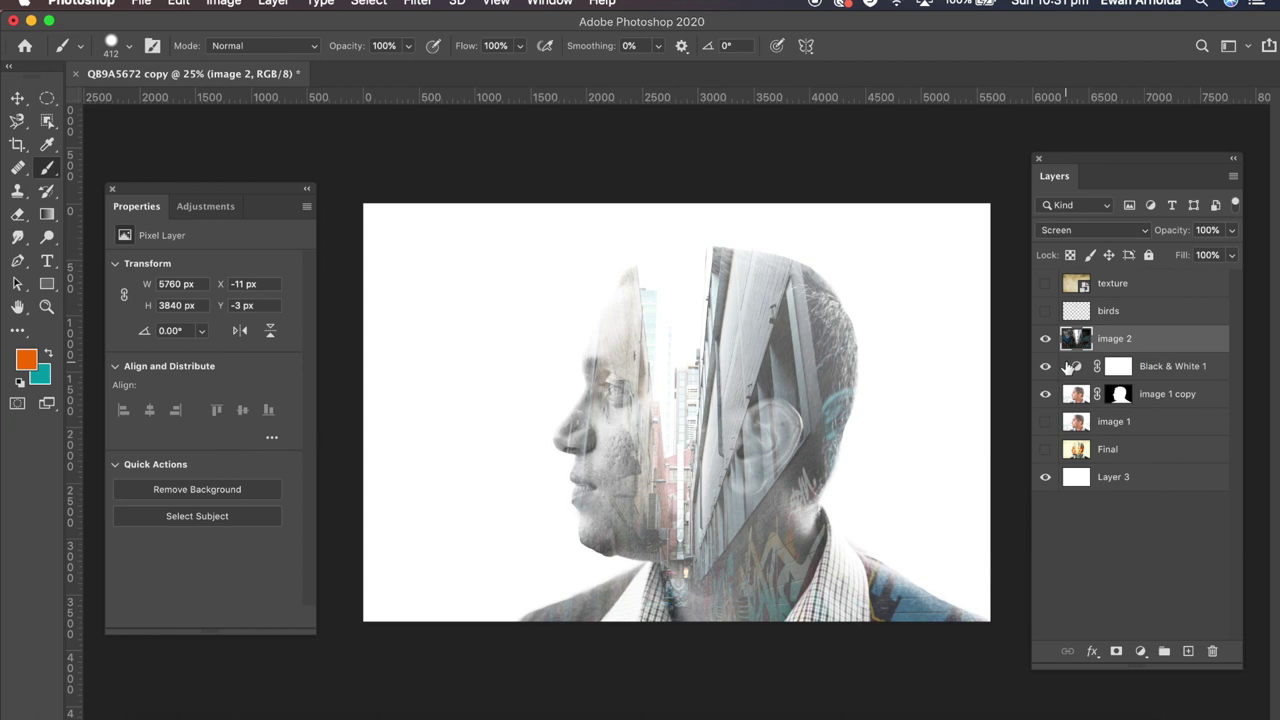
pyautogui.click(1166, 367)
pyautogui.moveTo(1214, 369); pyautogui.dragTo(1214, 338)
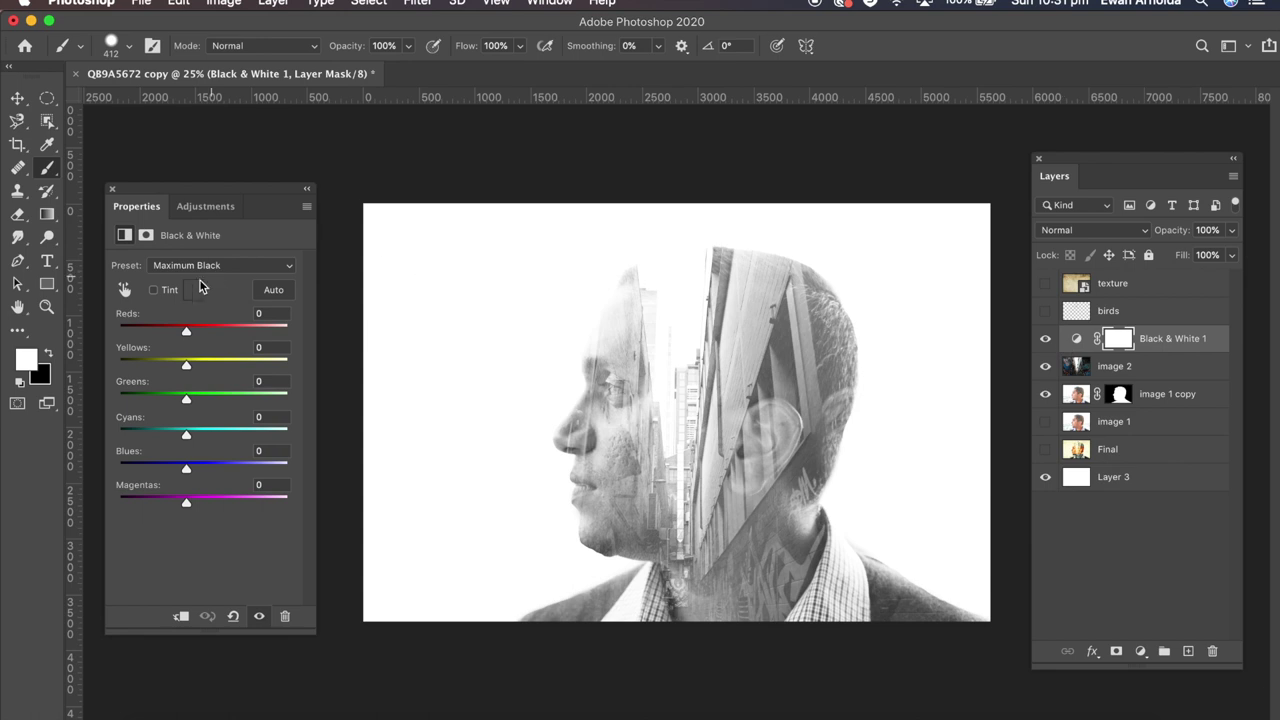
# Draw an orange-filled rectangle across the middle of the face and set it to Soft Light
pyautogui.moveTo(47, 284); pyautogui.dragTo(103, 288)
pyautogui.click(196, 46)
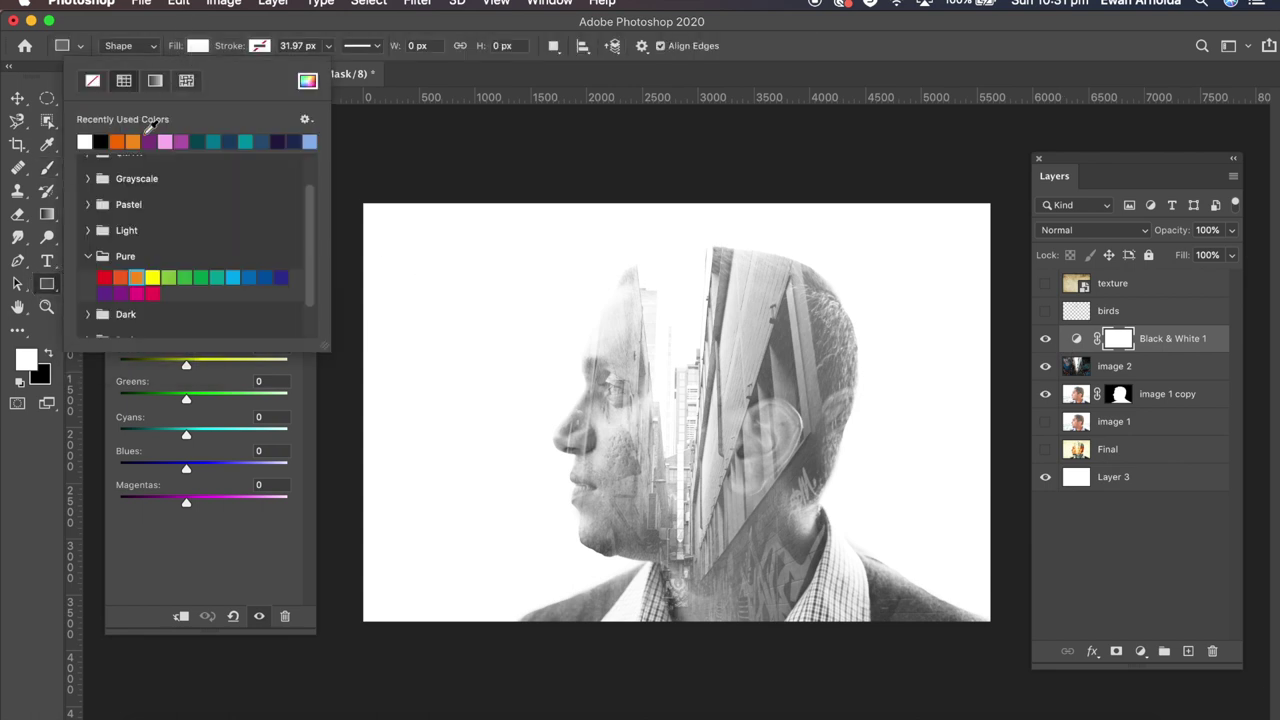
pyautogui.click(117, 141)
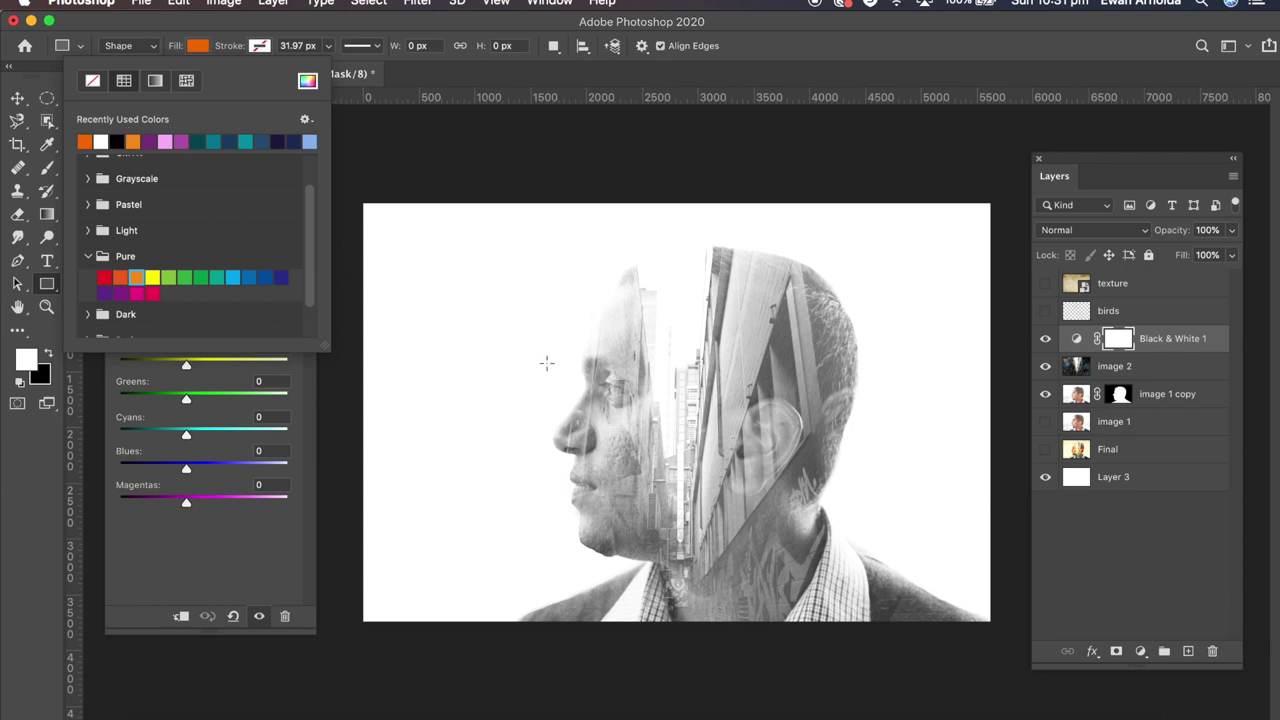
pyautogui.moveTo(533, 373); pyautogui.dragTo(867, 507)
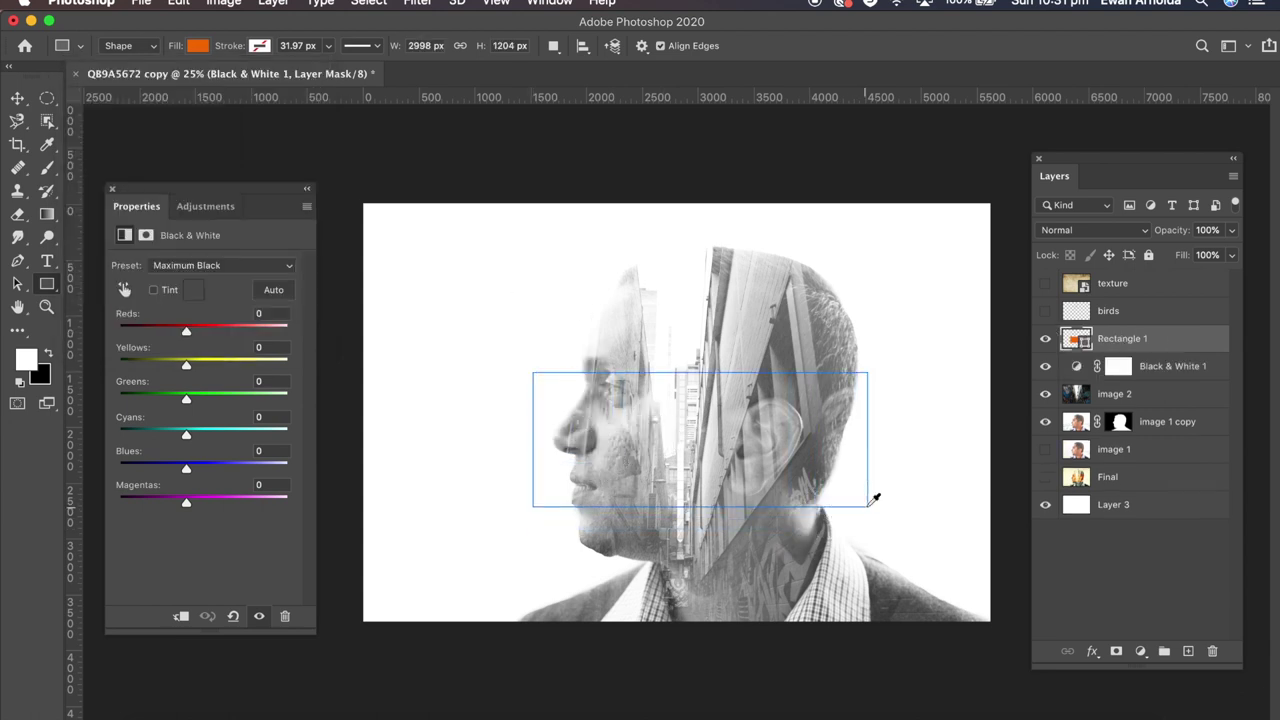
pyautogui.click(1062, 235)
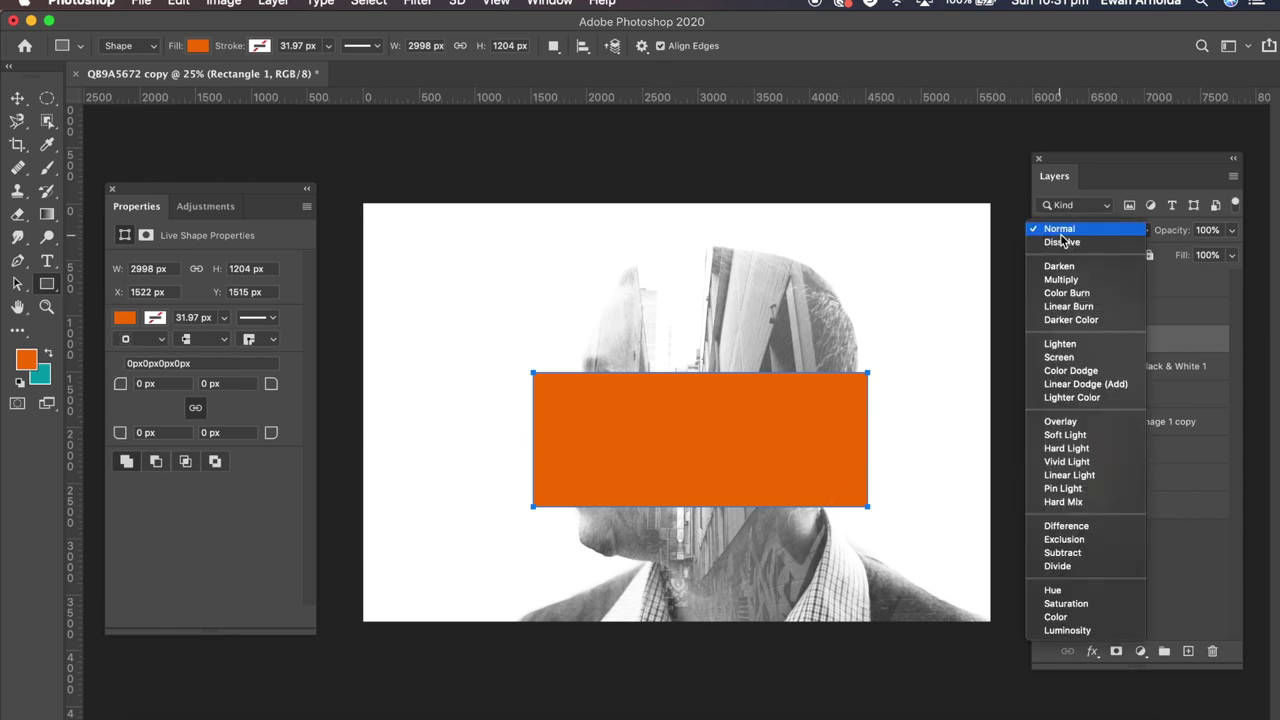
pyautogui.click(1064, 436)
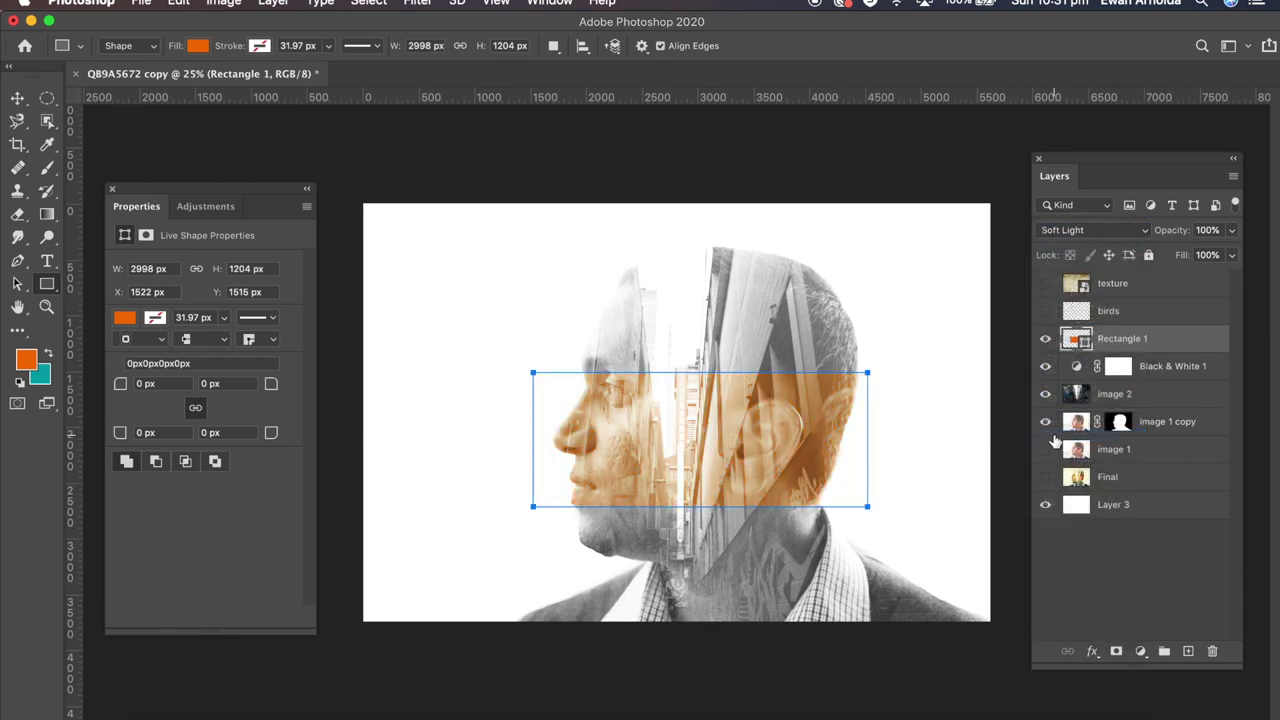
pyautogui.click(1170, 366)
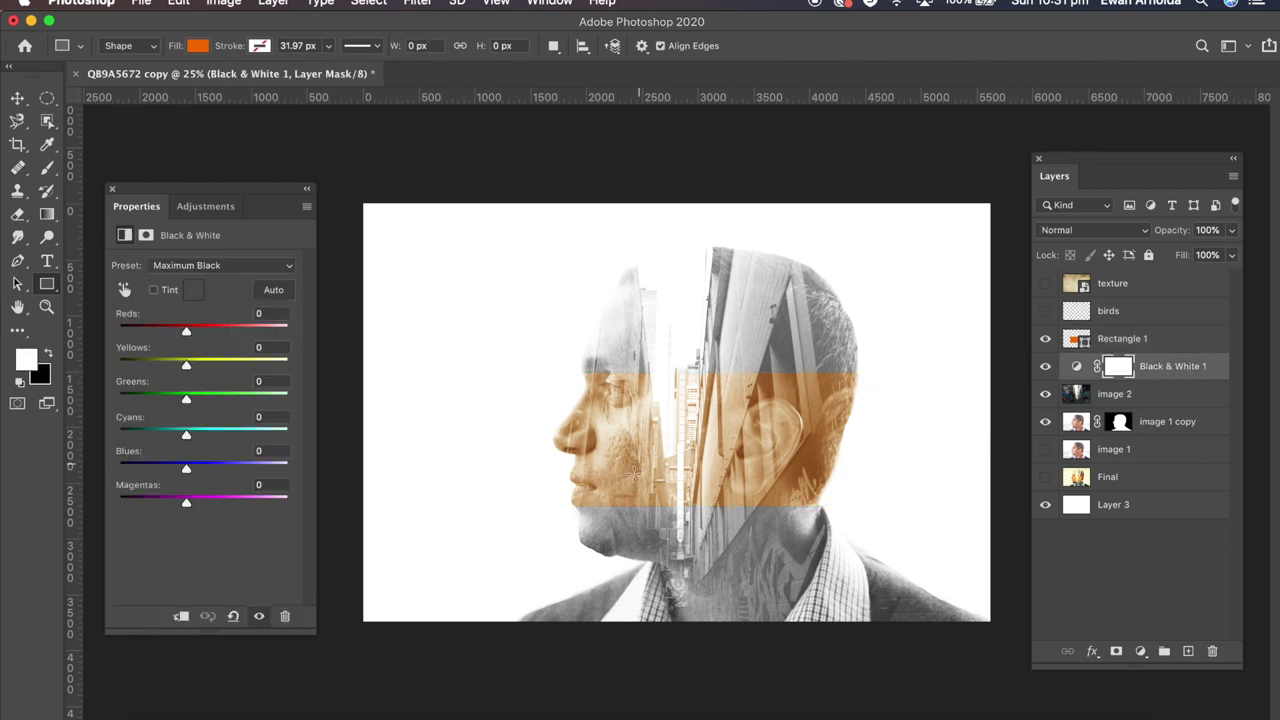
# Add a white layer mask to Rectangle 1 and make black the foreground colour
pyautogui.click(1118, 368)
pyautogui.click(1110, 342)
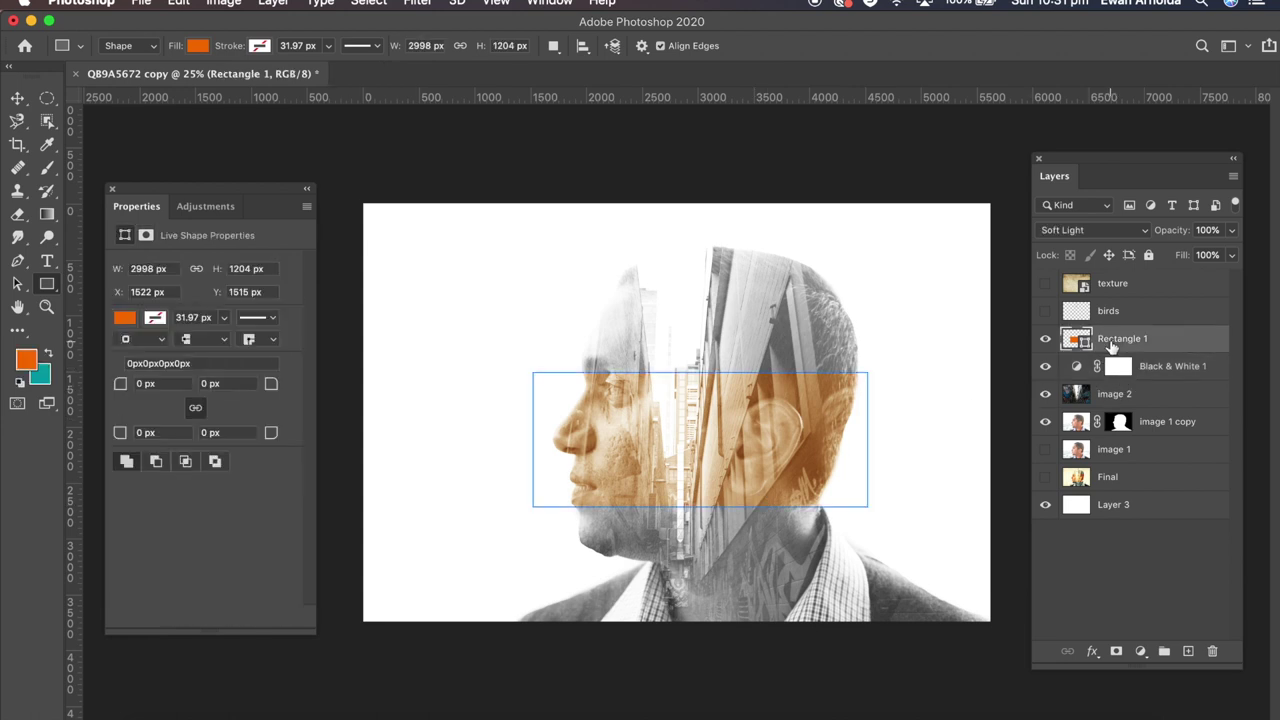
pyautogui.click(1110, 658)
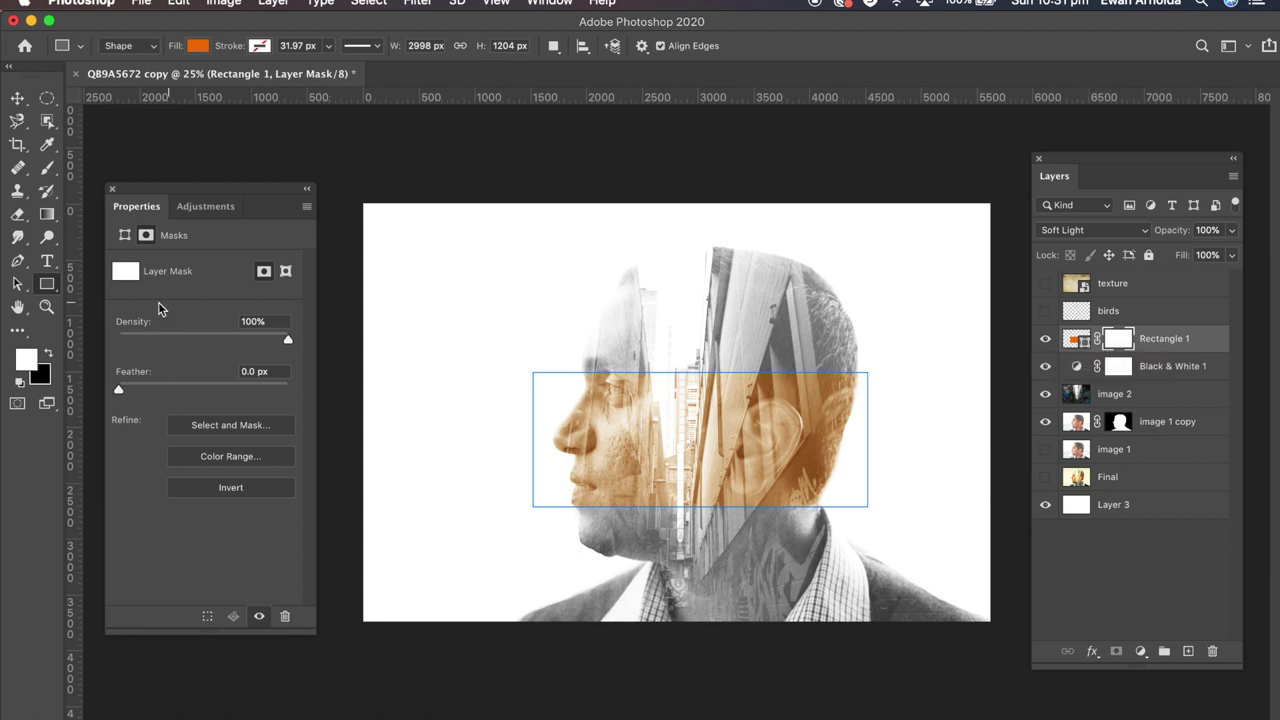
pyautogui.click(52, 360)
# Mask away the orange band's hard edges with a soft 1760 px brush, then show the birds layer
pyautogui.click(47, 168)
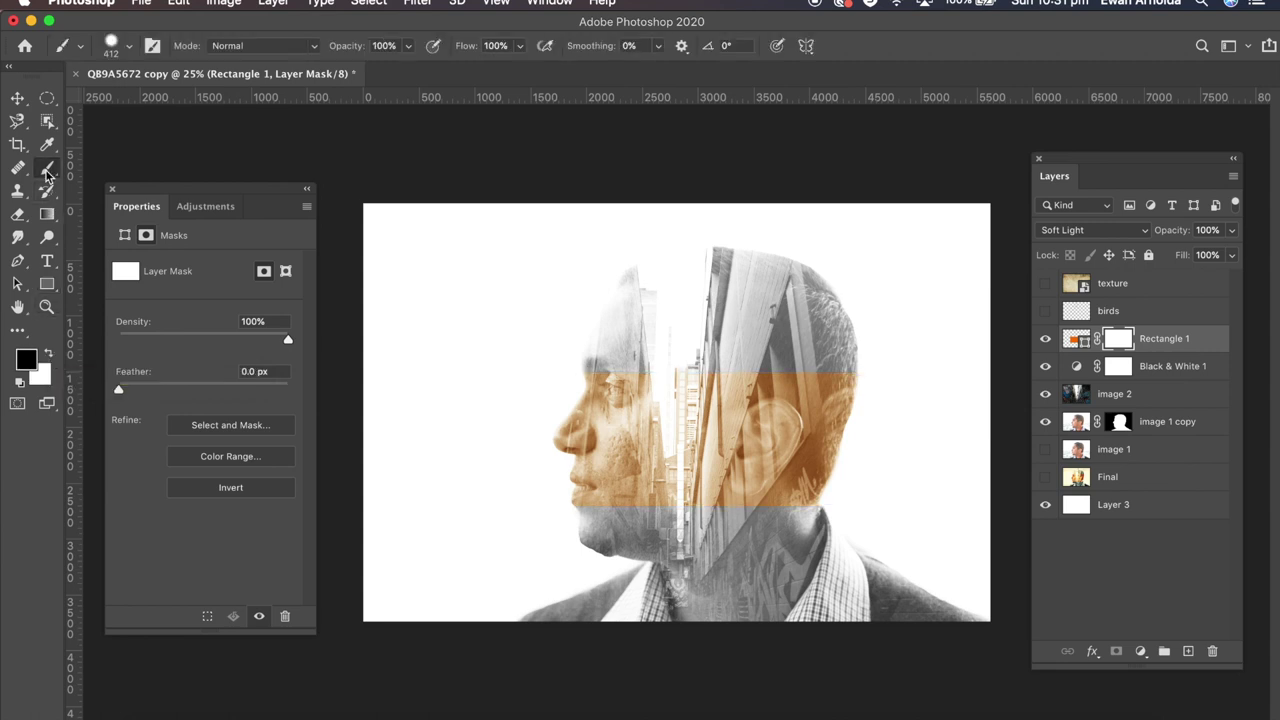
pyautogui.click(122, 46)
pyautogui.moveTo(199, 104); pyautogui.dragTo(205, 102)
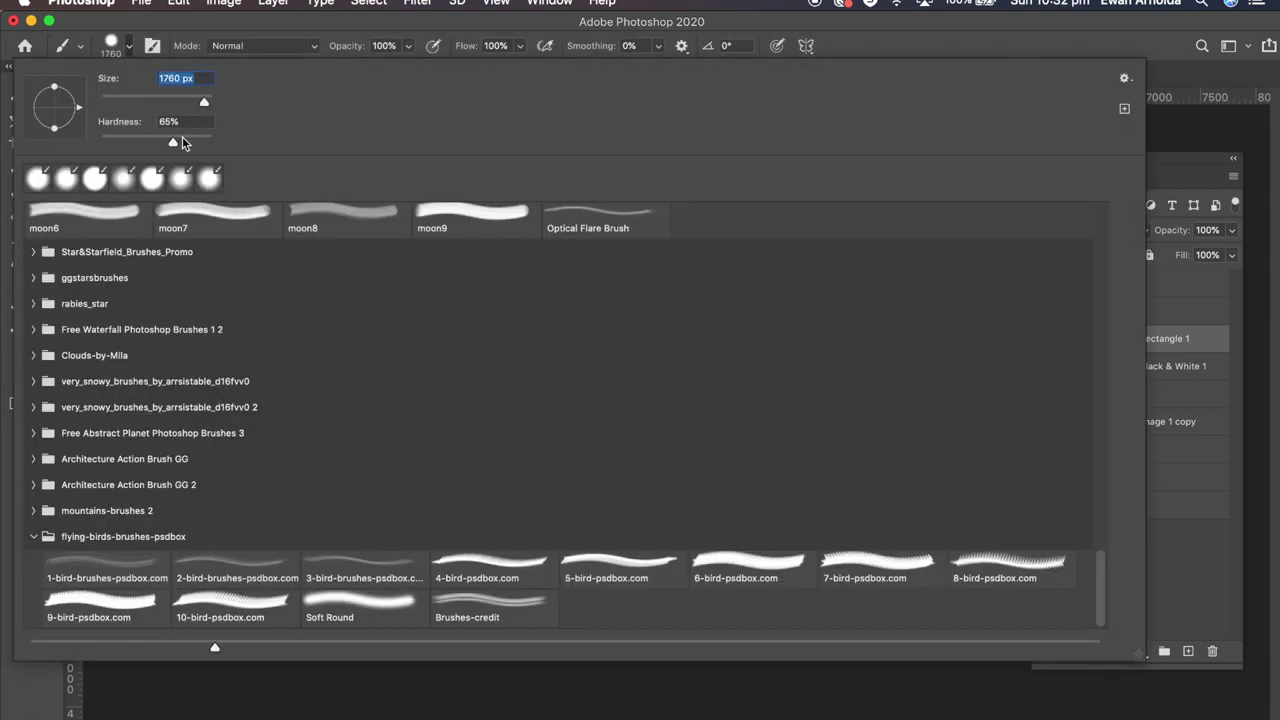
pyautogui.moveTo(160, 144); pyautogui.dragTo(140, 146)
pyautogui.click(232, 42)
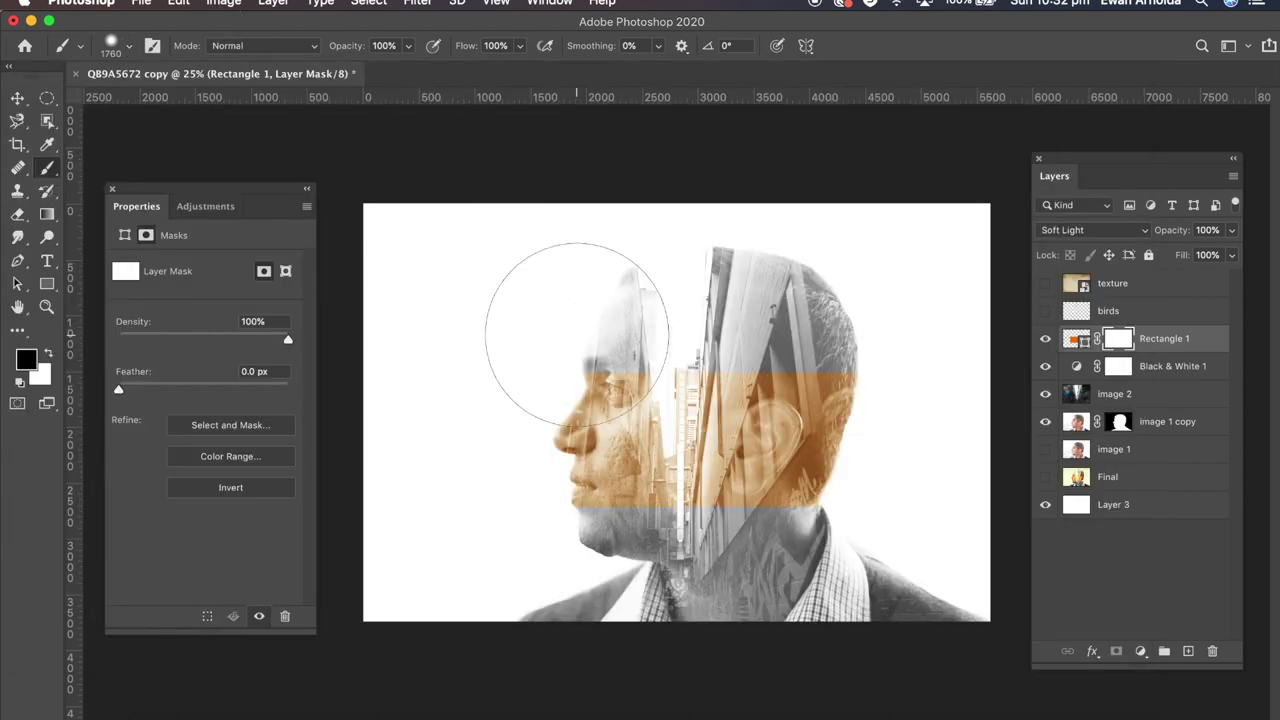
pyautogui.moveTo(562, 322)
pyautogui.mouseDown()
pyautogui.moveTo(581, 288)
pyautogui.moveTo(605, 284)
pyautogui.moveTo(852, 287)
pyautogui.moveTo(818, 300)
pyautogui.moveTo(771, 285)
pyautogui.moveTo(862, 286)
pyautogui.moveTo(922, 340)
pyautogui.moveTo(943, 383)
pyautogui.moveTo(936, 444)
pyautogui.moveTo(897, 541)
pyautogui.moveTo(847, 581)
pyautogui.moveTo(765, 596)
pyautogui.moveTo(513, 589)
pyautogui.moveTo(808, 597)
pyautogui.mouseUp()
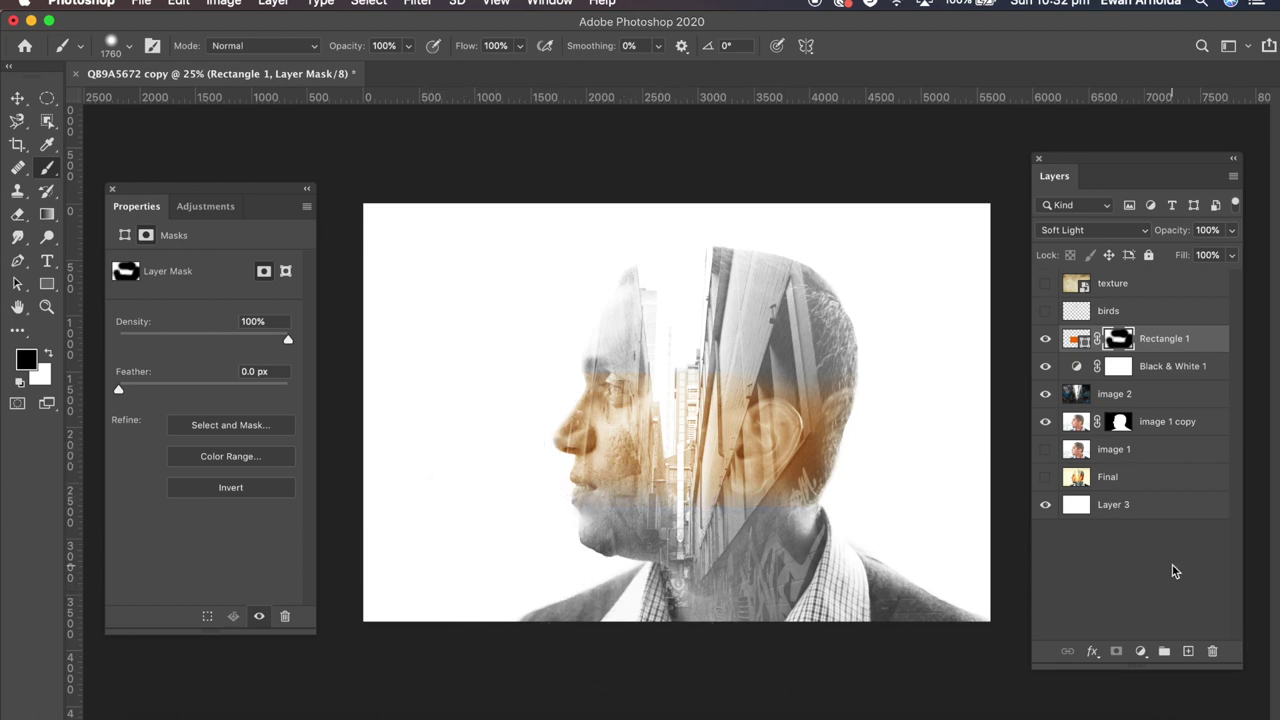
pyautogui.click(1046, 317)
# Lower the birds layer to 40% opacity and turn on the paper texture layer
pyautogui.click(1098, 313)
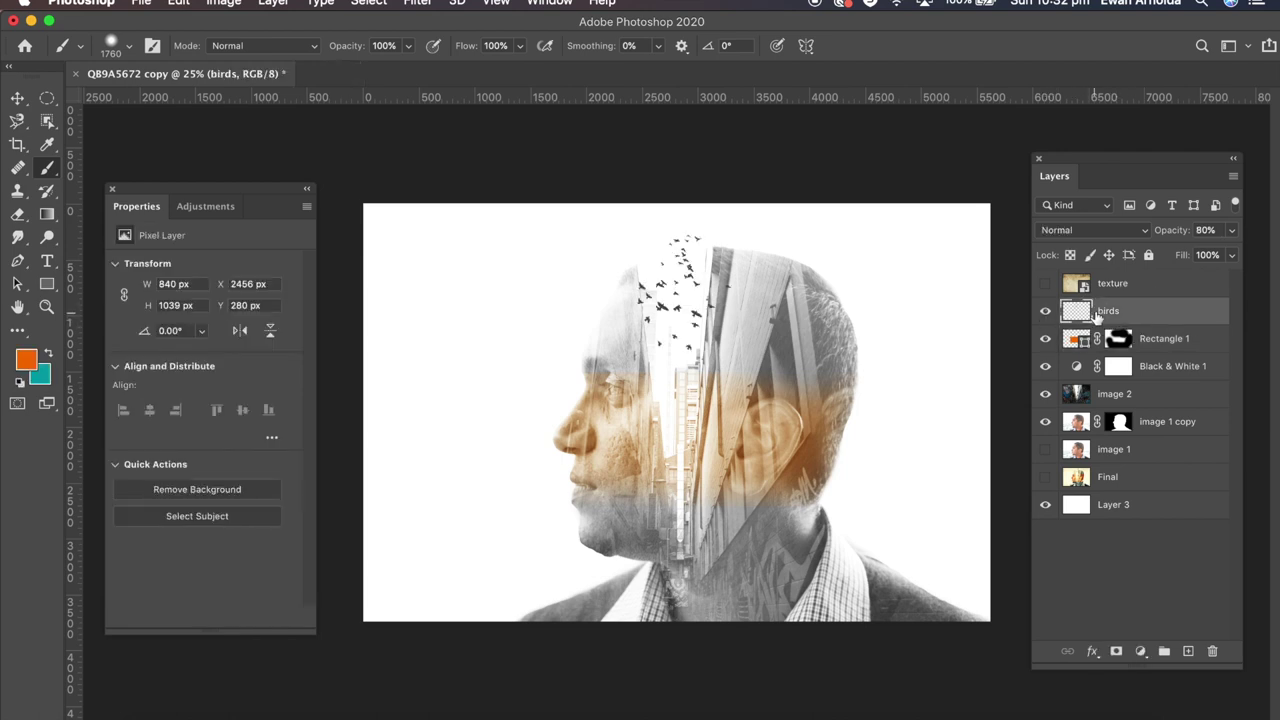
pyautogui.click(1046, 285)
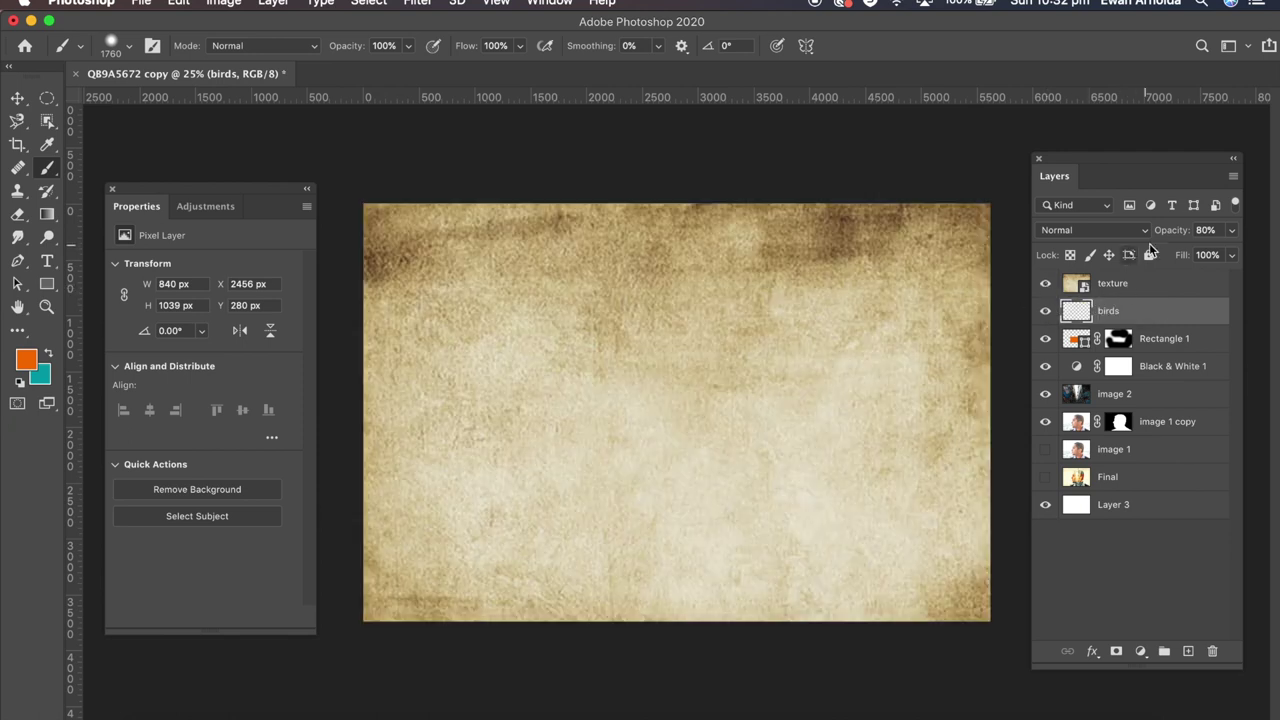
pyautogui.click(1231, 230)
pyautogui.moveTo(1211, 254); pyautogui.dragTo(1183, 257)
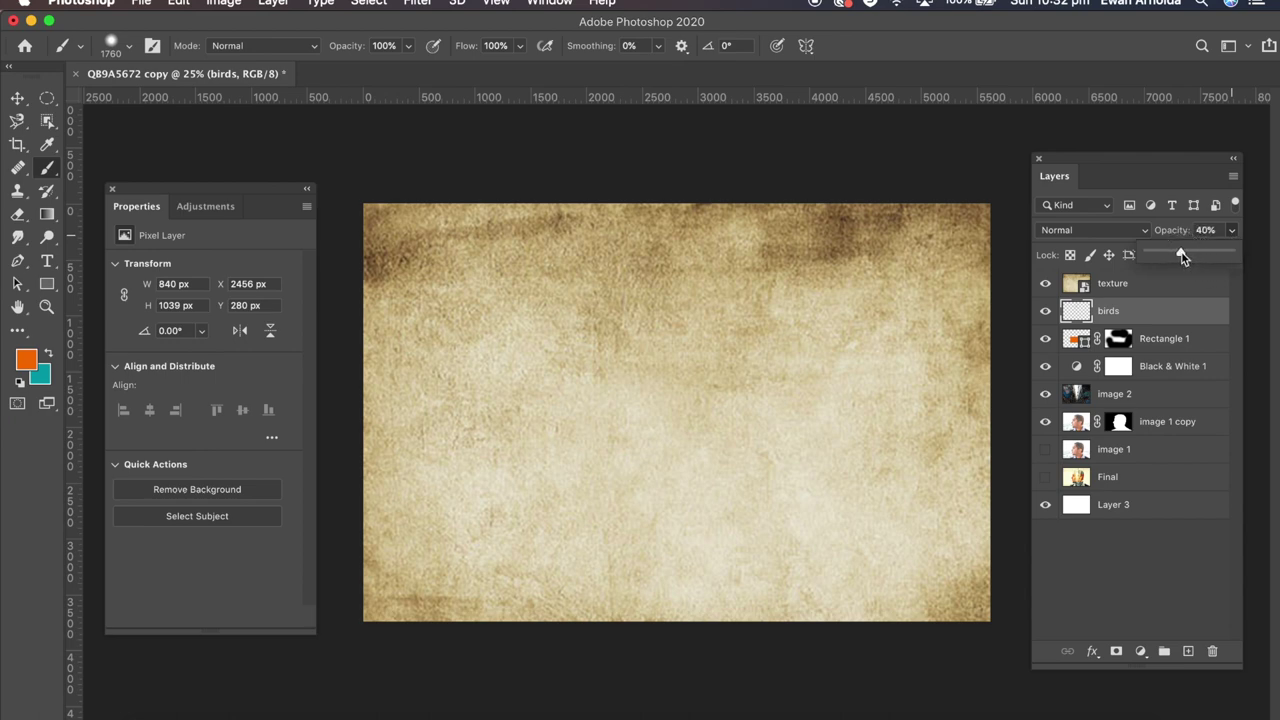
pyautogui.click(1155, 286)
pyautogui.click(1158, 310)
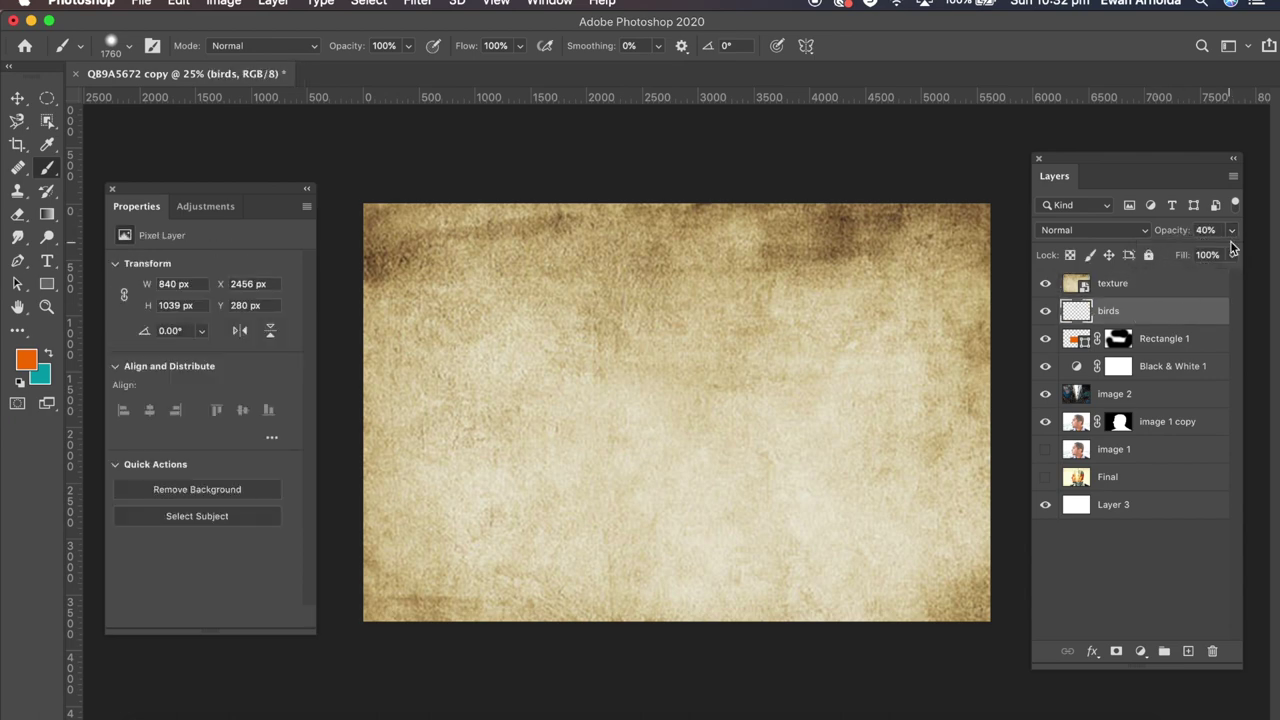
# Set the paper texture layer to 30% opacity in Multiply blend mode
pyautogui.click(1147, 288)
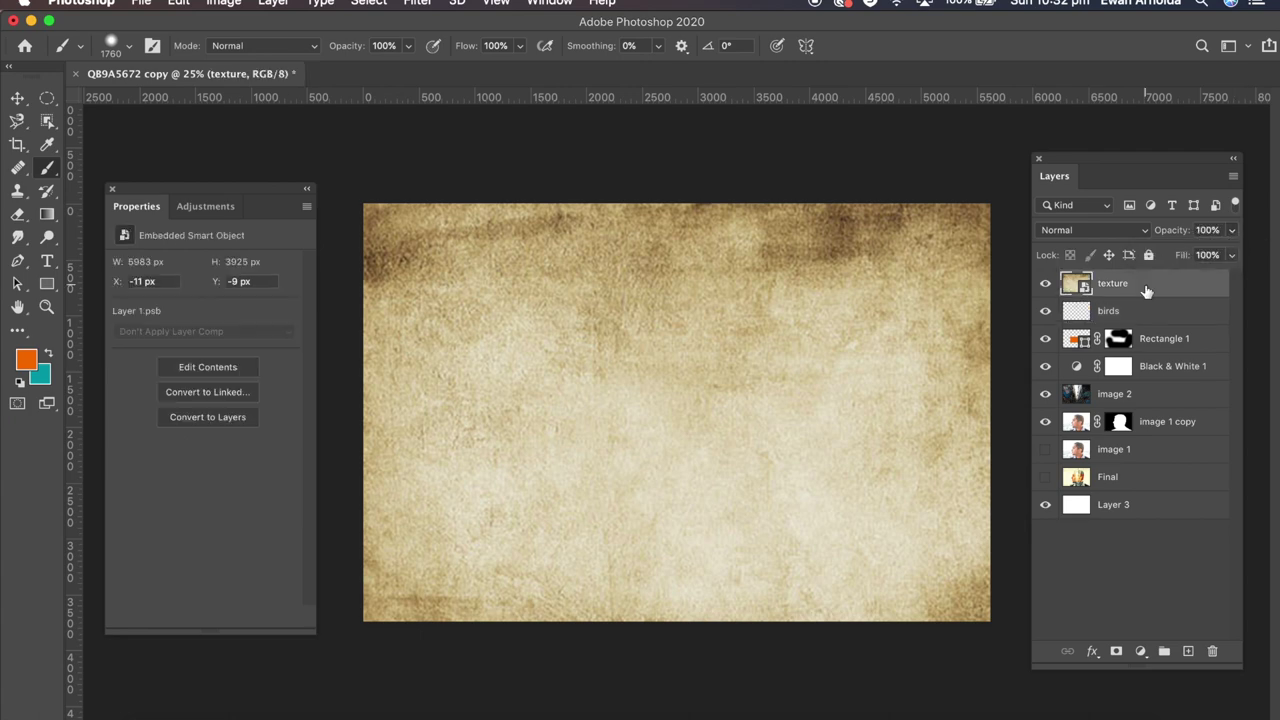
pyautogui.click(1231, 230)
pyautogui.moveTo(1226, 254); pyautogui.dragTo(1175, 261)
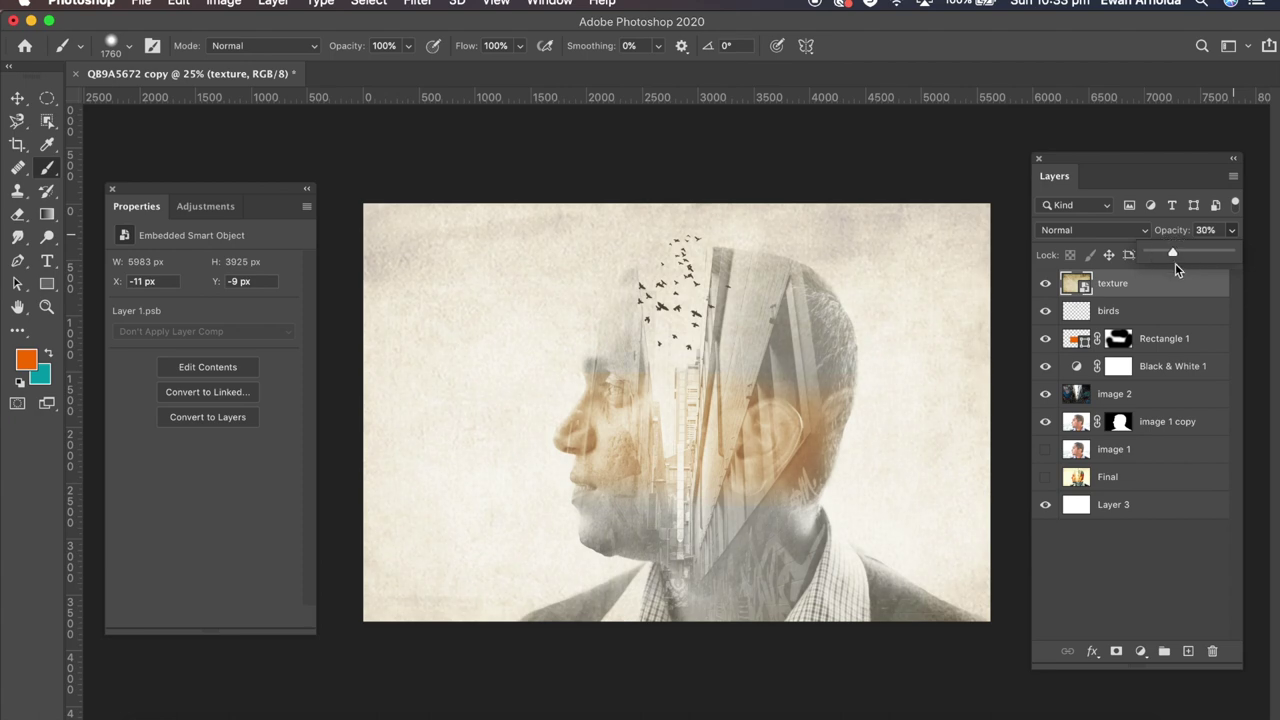
pyautogui.click(1079, 229)
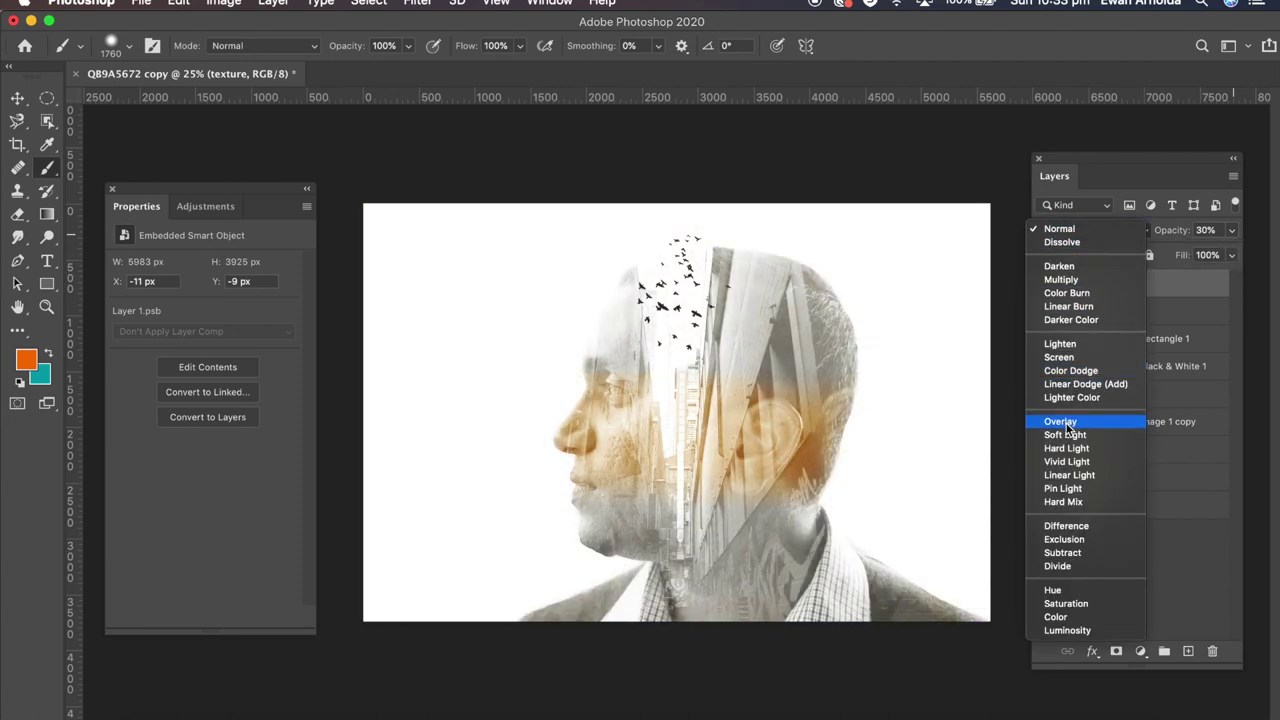
pyautogui.click(1063, 280)
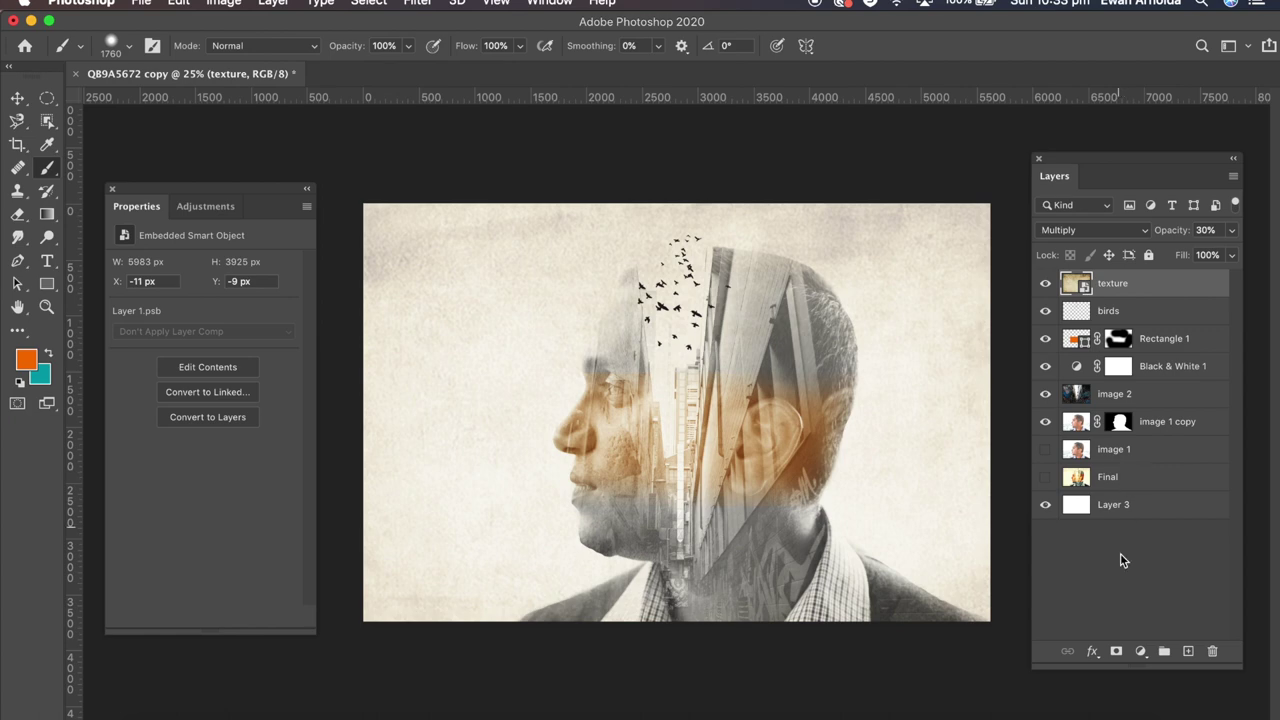
# Add a Brightness/Contrast adjustment layer with brightness -13 and contrast 29
pyautogui.click(1141, 652)
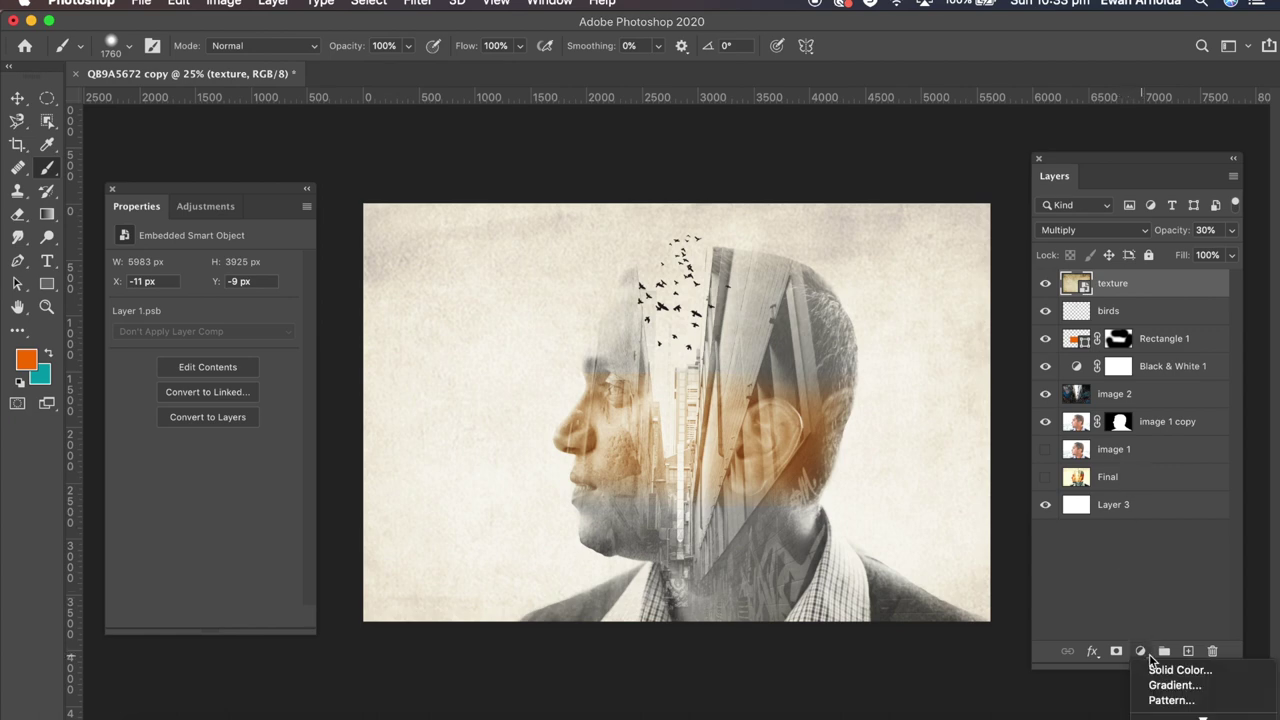
pyautogui.scroll(-5, 1170, 686)
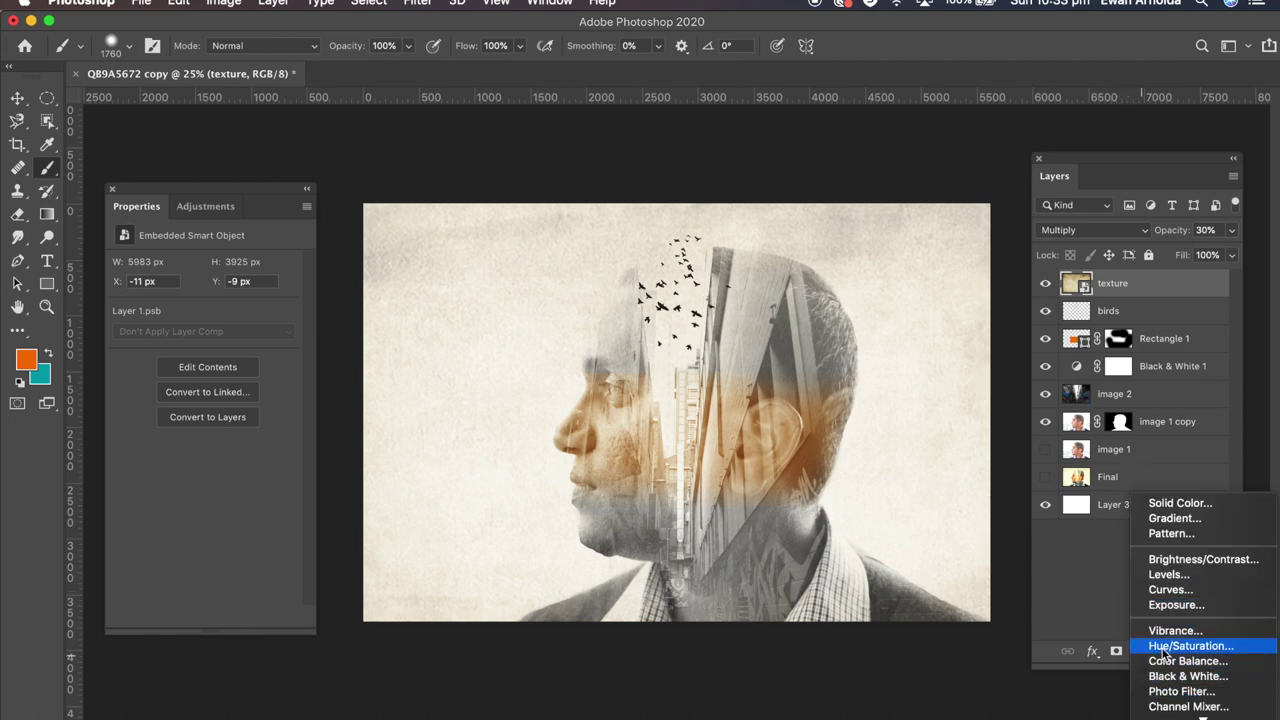
pyautogui.click(1169, 561)
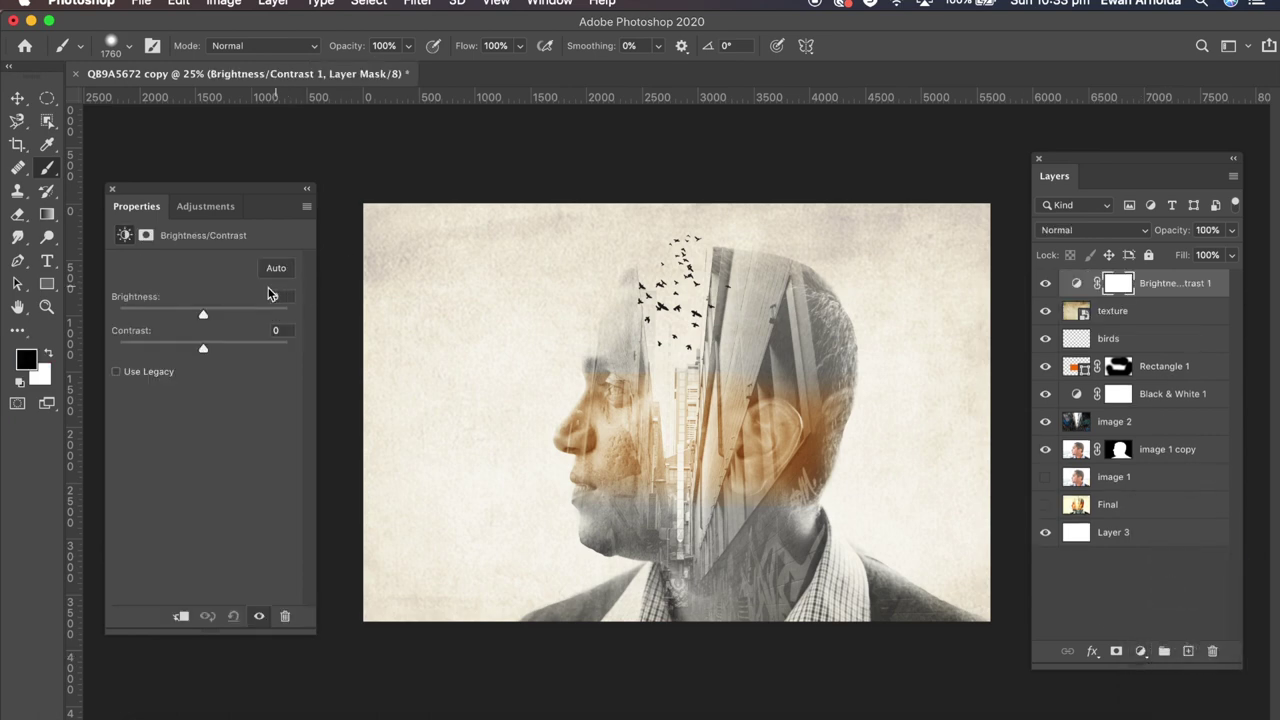
pyautogui.moveTo(208, 347); pyautogui.dragTo(198, 323)
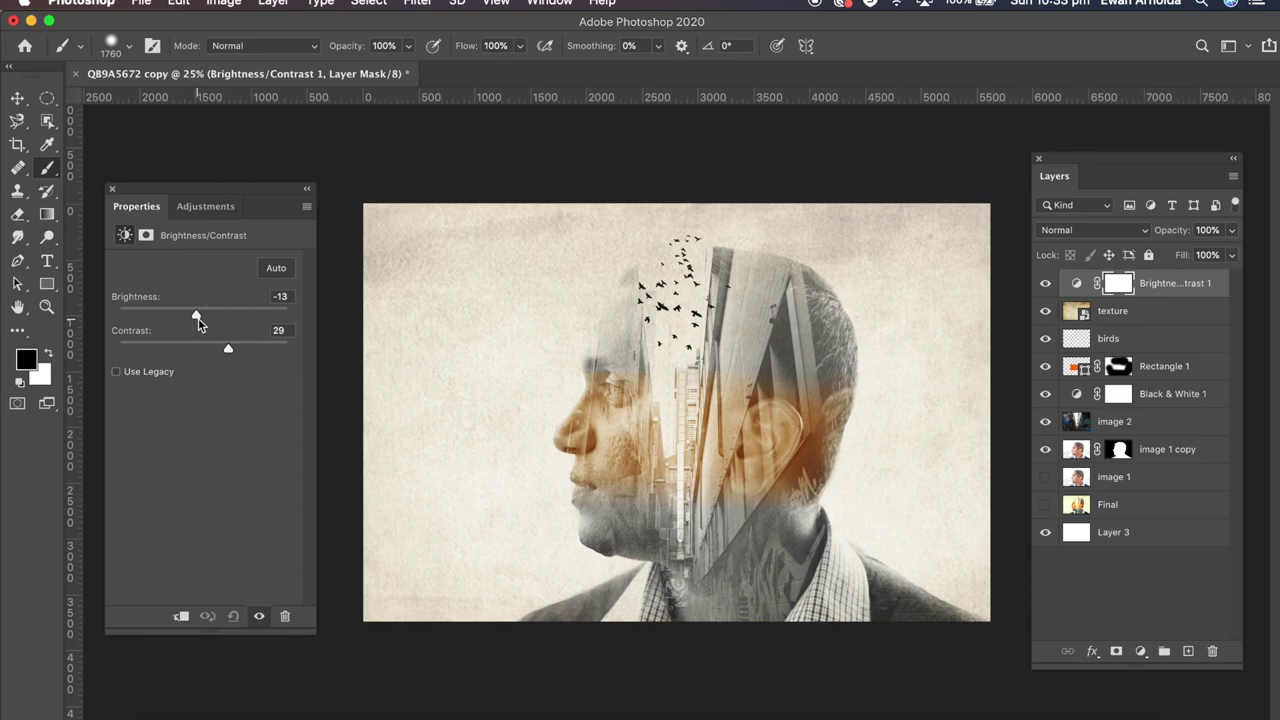
pyautogui.click(1140, 651)
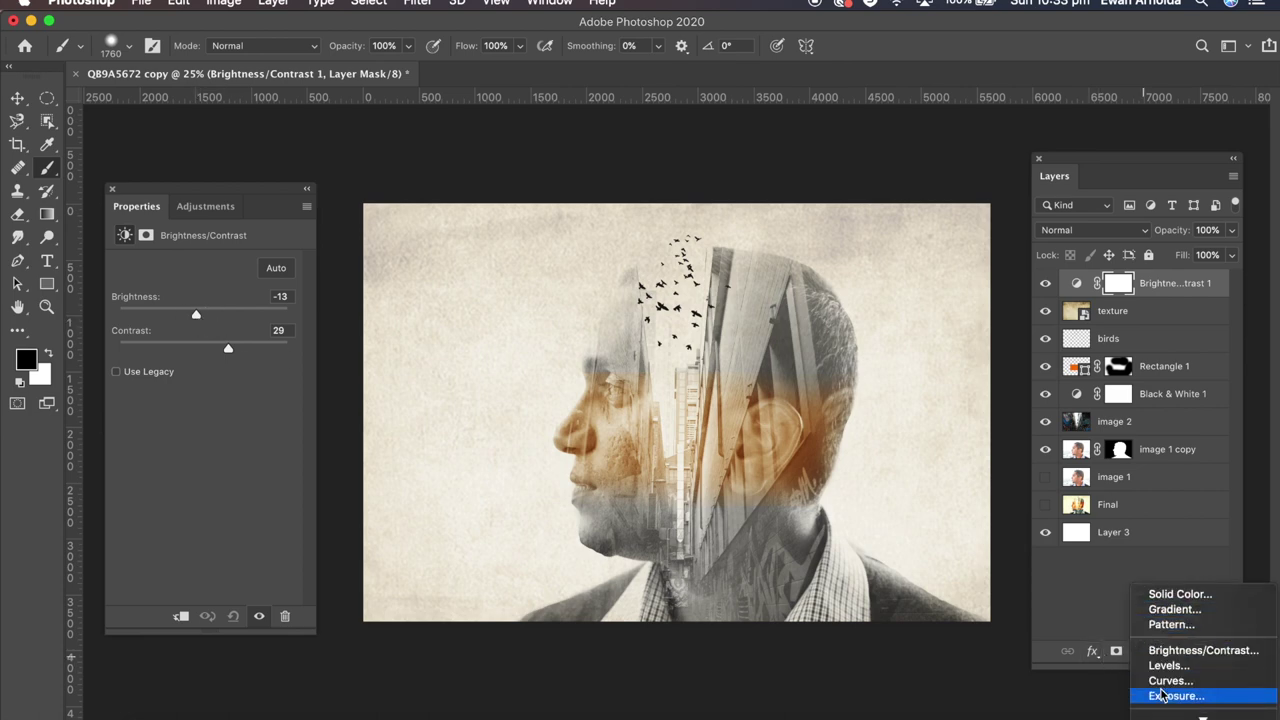
# Add a Hue/Saturation adjustment layer with hue +5 and saturation +48
pyautogui.click(1188, 707)
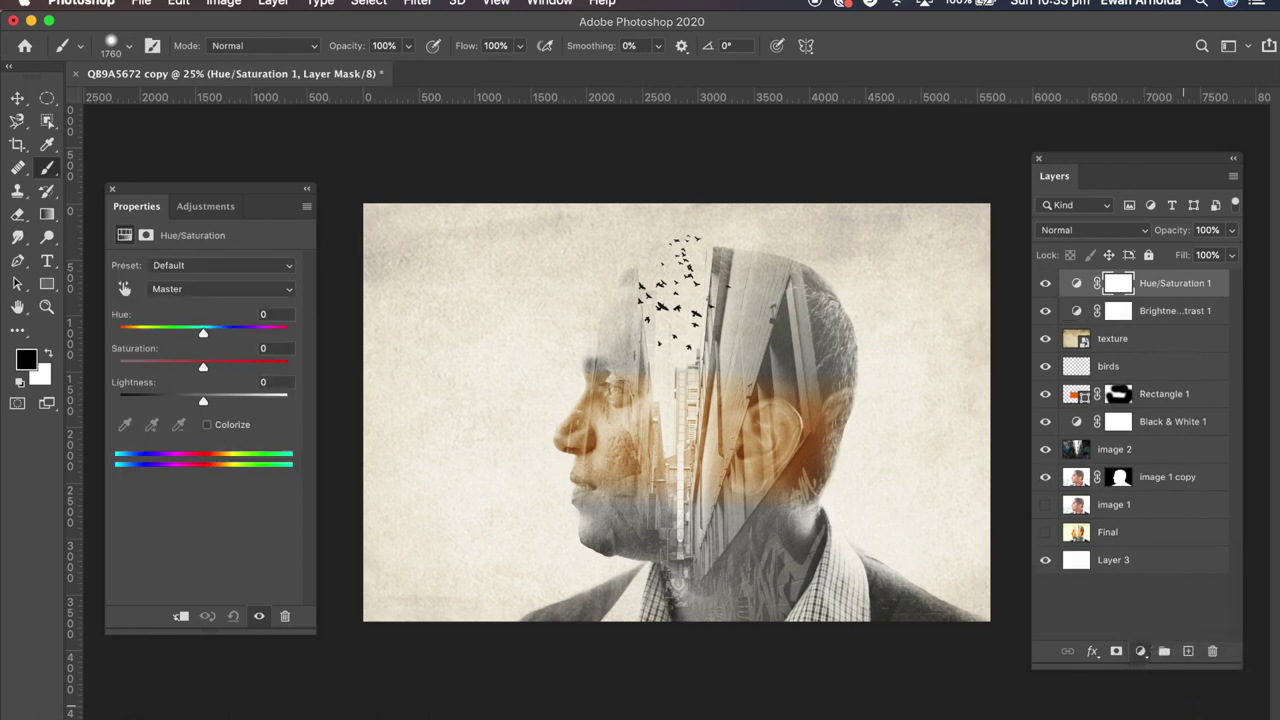
pyautogui.moveTo(203, 370); pyautogui.dragTo(209, 340)
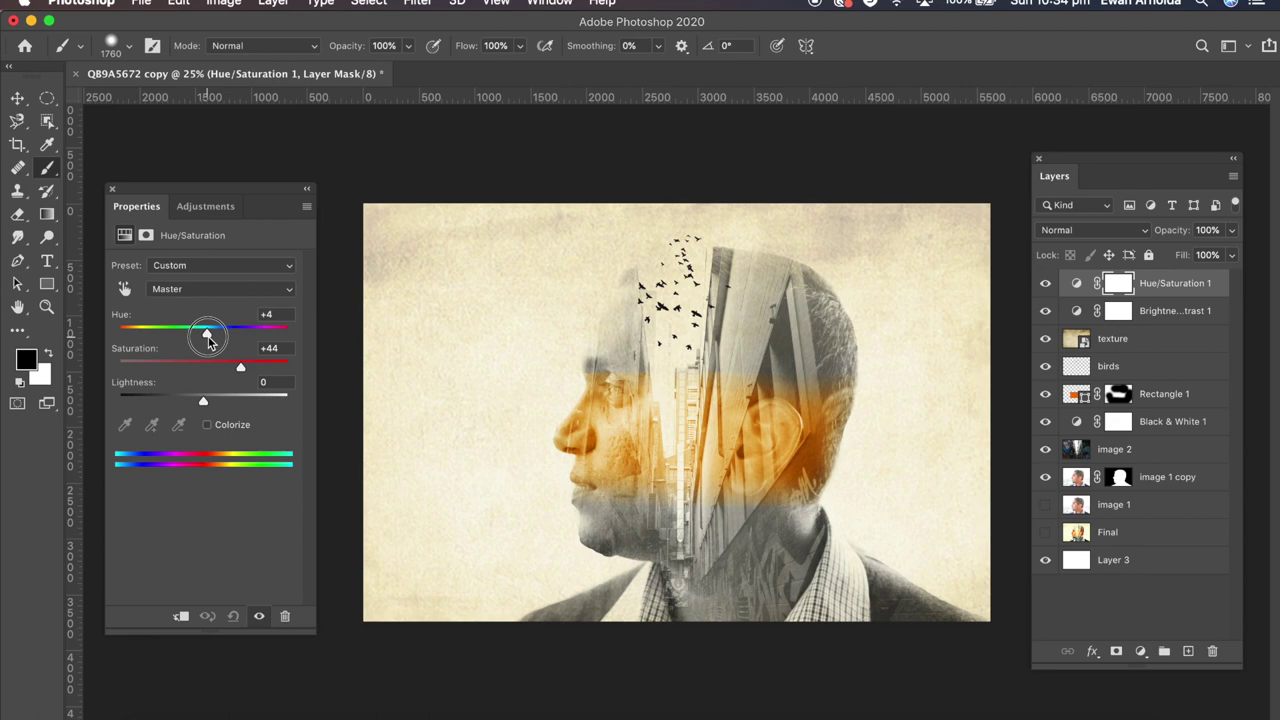
pyautogui.moveTo(208, 341)
pyautogui.mouseDown()
pyautogui.moveTo(252, 372)
pyautogui.moveTo(210, 341)
pyautogui.mouseUp()
pyautogui.moveTo(211, 341); pyautogui.dragTo(207, 341)
pyautogui.click(1141, 651)
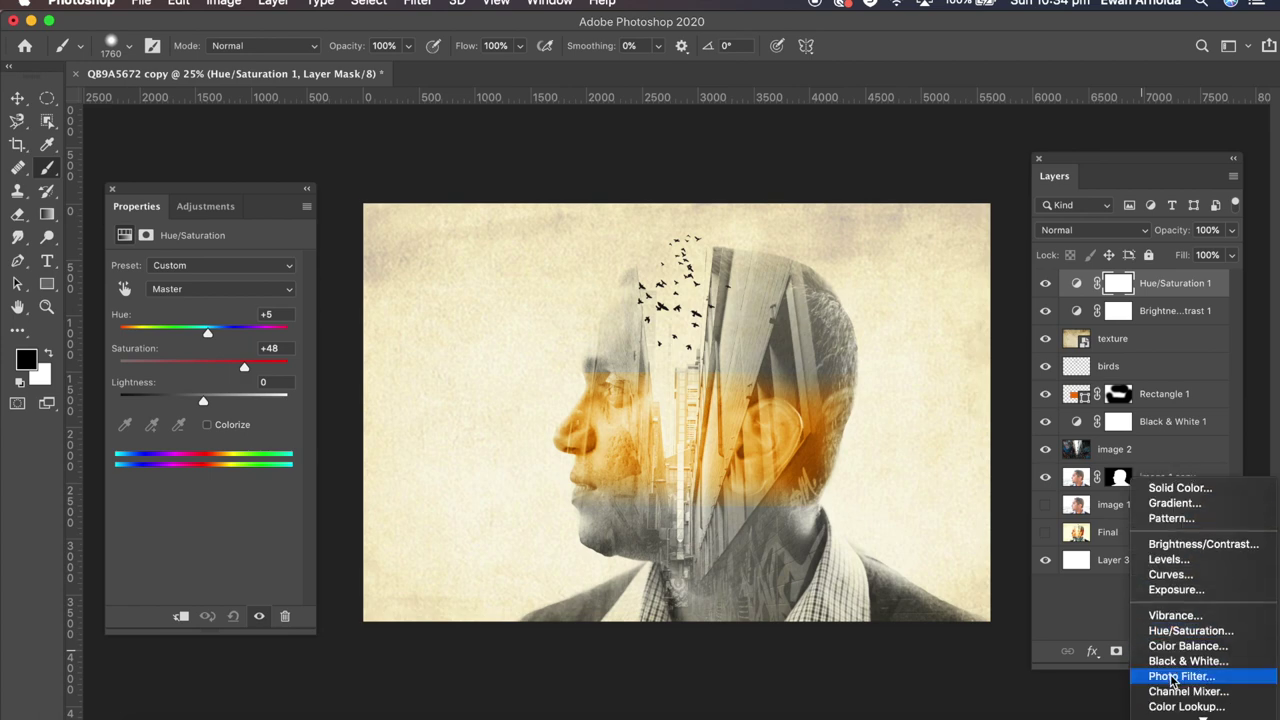
# Add a Levels adjustment layer with black input 33 and midtones 0.90
pyautogui.click(1183, 567)
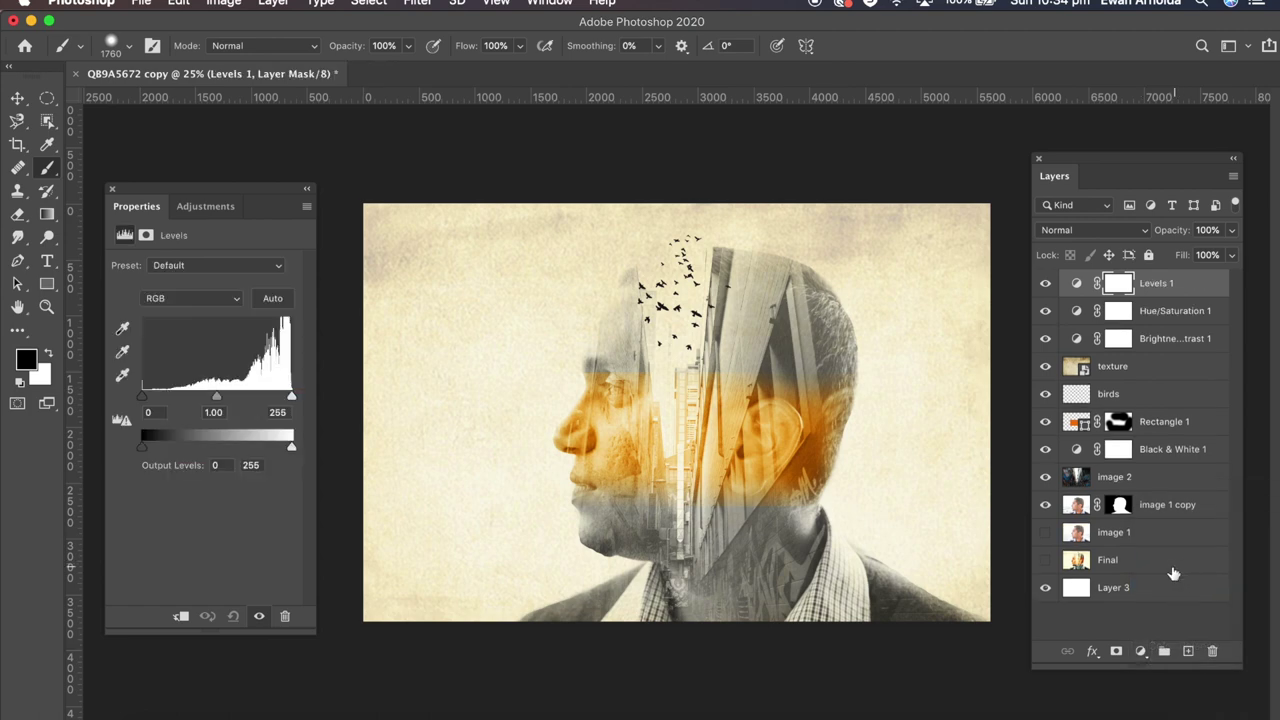
pyautogui.moveTo(216, 398); pyautogui.dragTo(222, 399)
pyautogui.moveTo(143, 397); pyautogui.dragTo(165, 400)
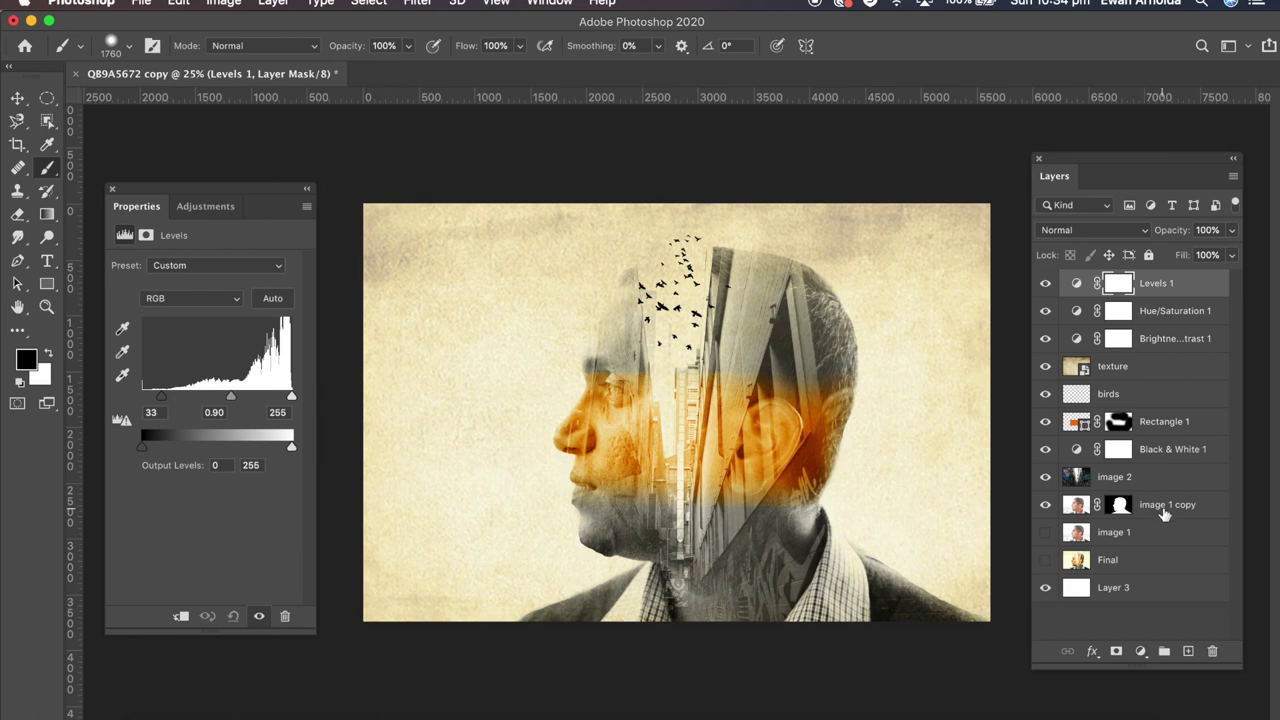
# Group the layers from Levels 1 down to image 1 copy into Group 1
pyautogui.click(1163, 510)
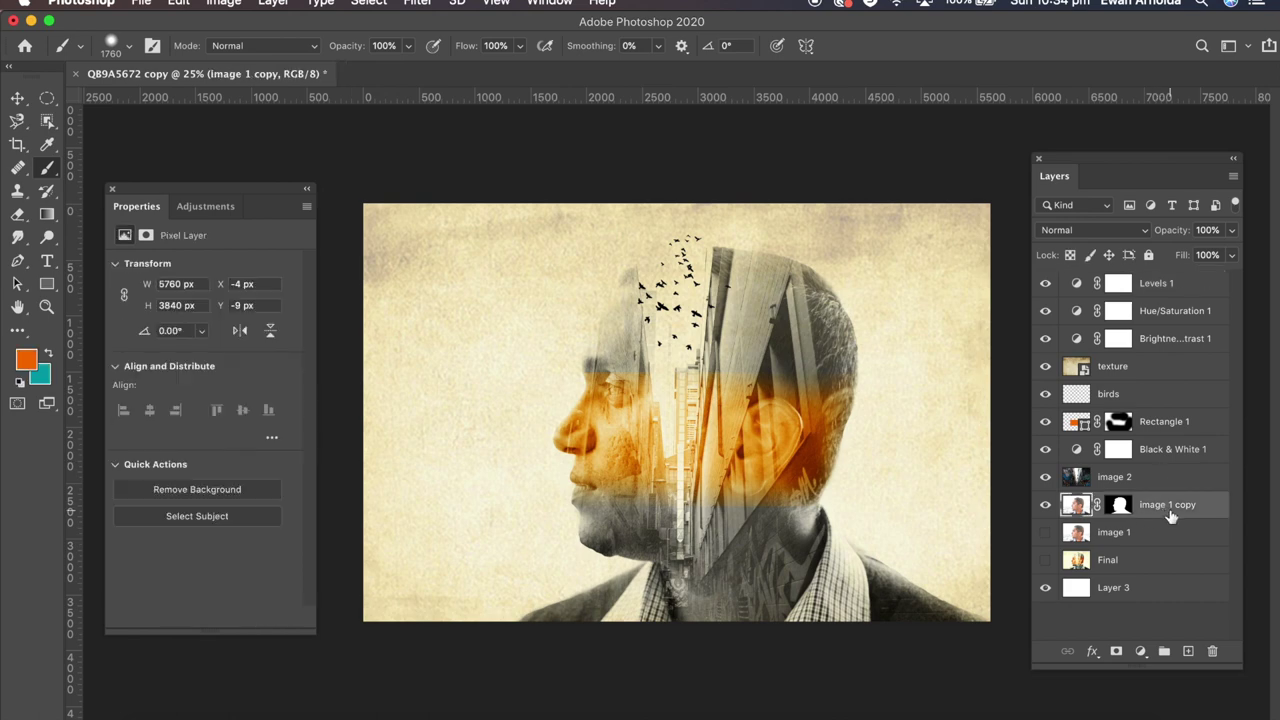
pyautogui.keyDown('shift'); pyautogui.click(1160, 290); pyautogui.keyUp('shift')
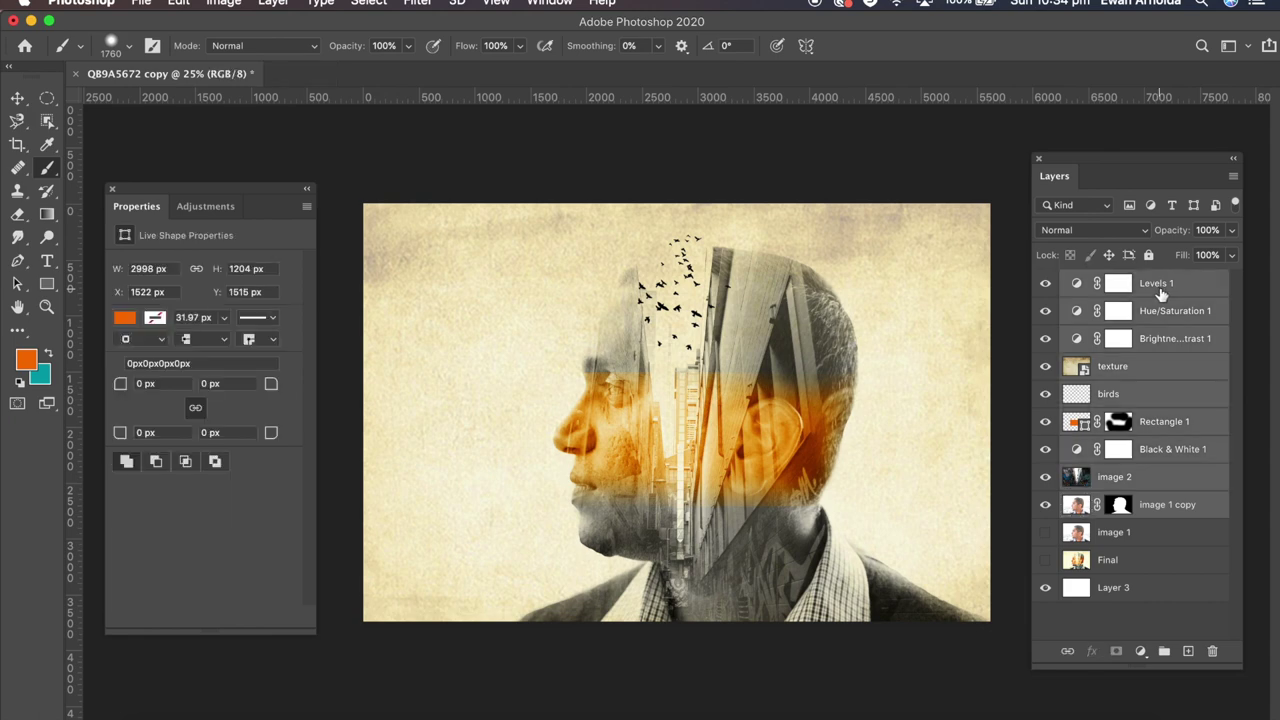
pyautogui.click(1164, 652)
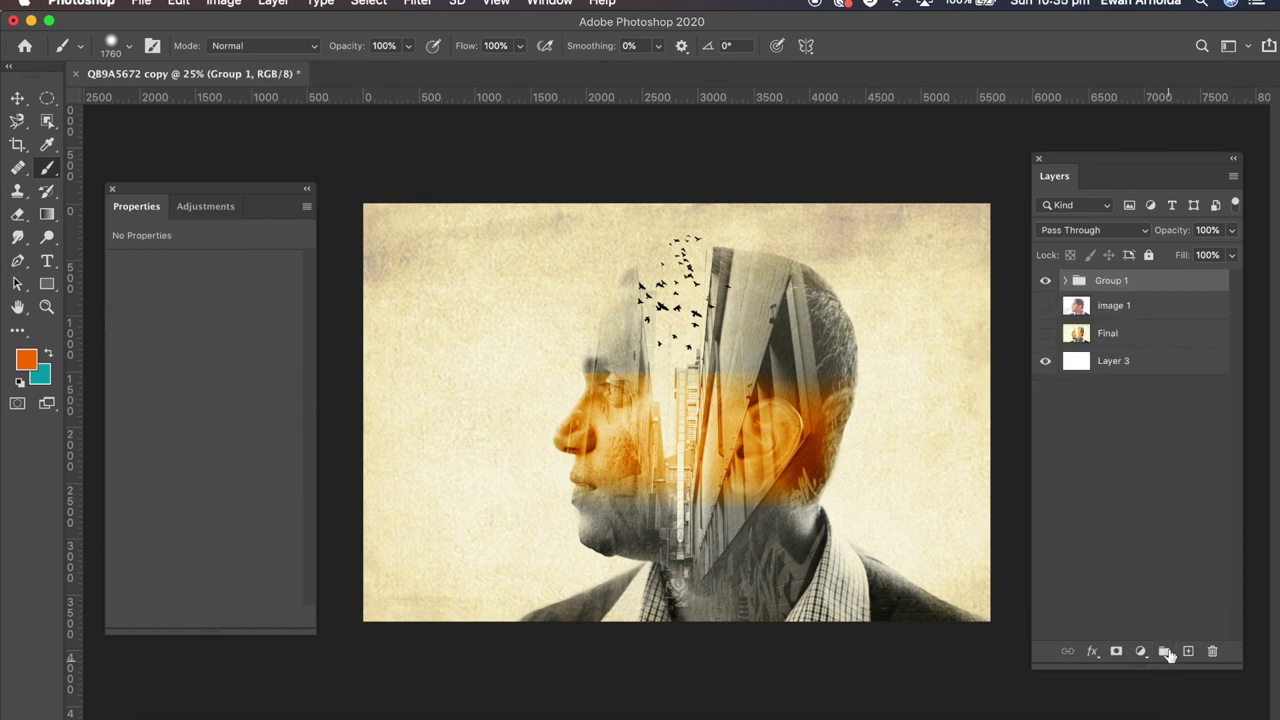
# Duplicate Group 1 as Group 1 copy
pyautogui.rightClick(1116, 285)
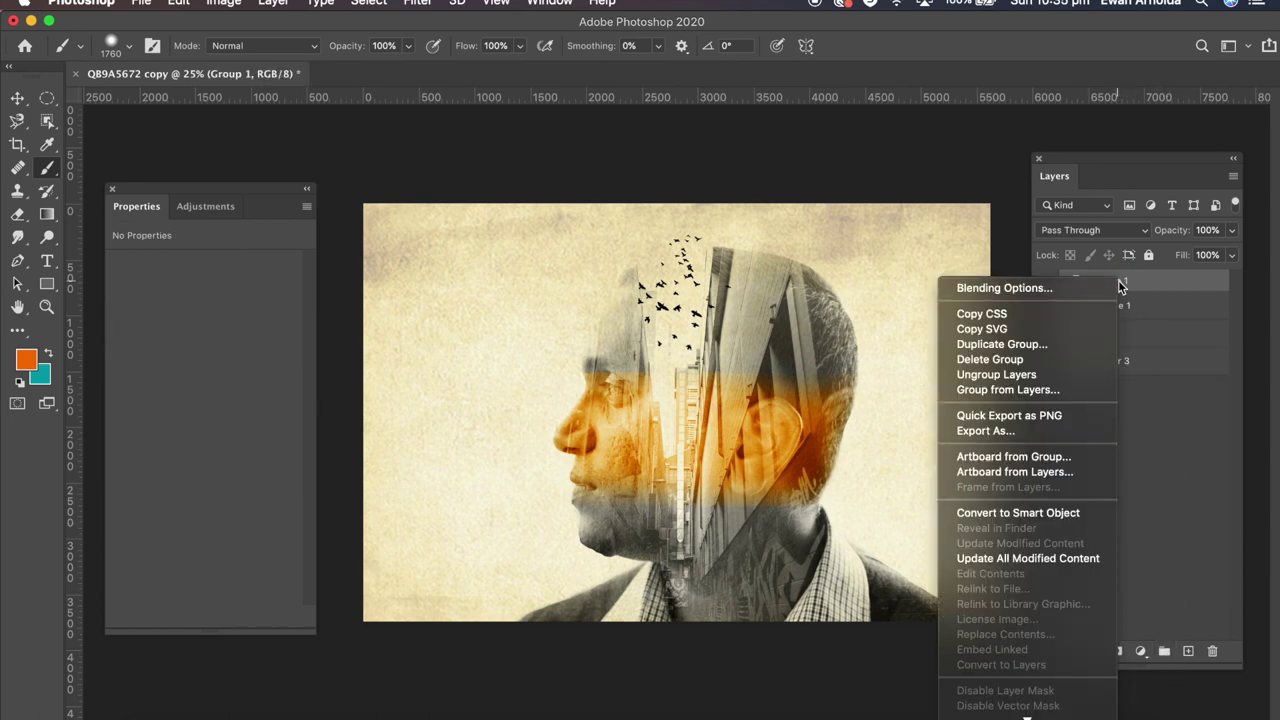
pyautogui.click(1025, 344)
pyautogui.click(903, 351)
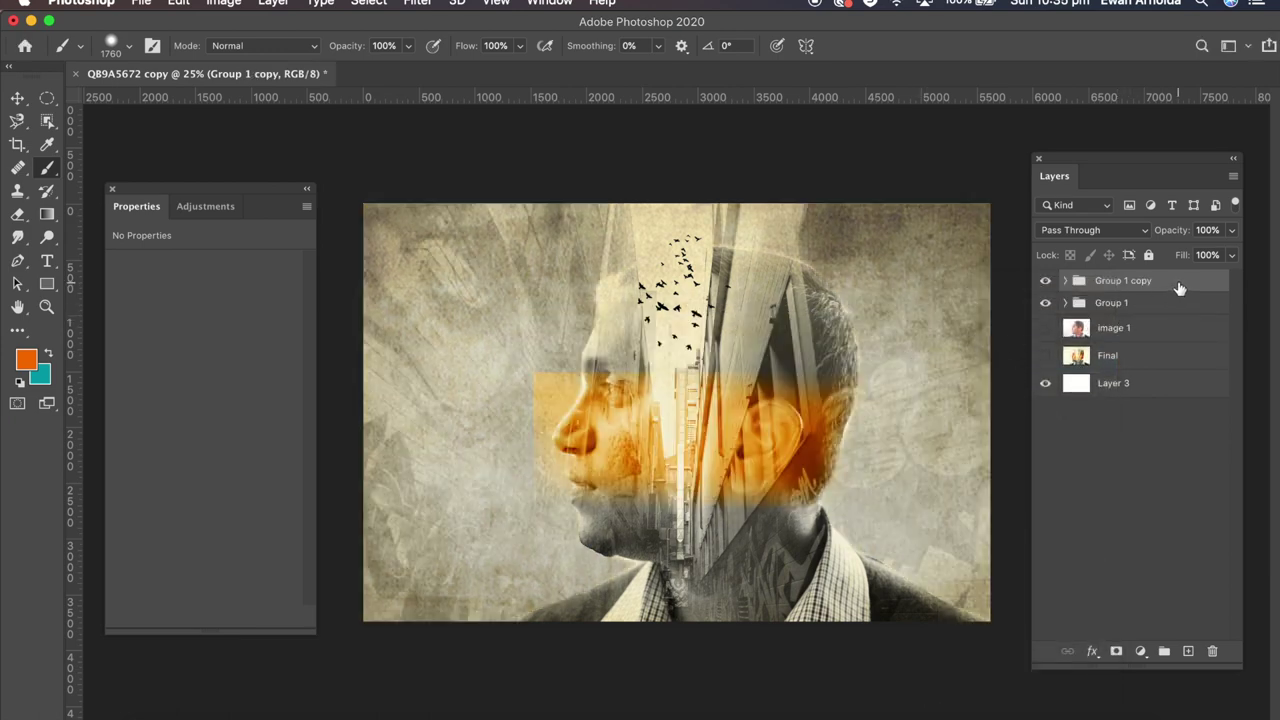
# Convert Group 1 copy to a smart object and blend it in Soft Light
pyautogui.rightClick(1178, 283)
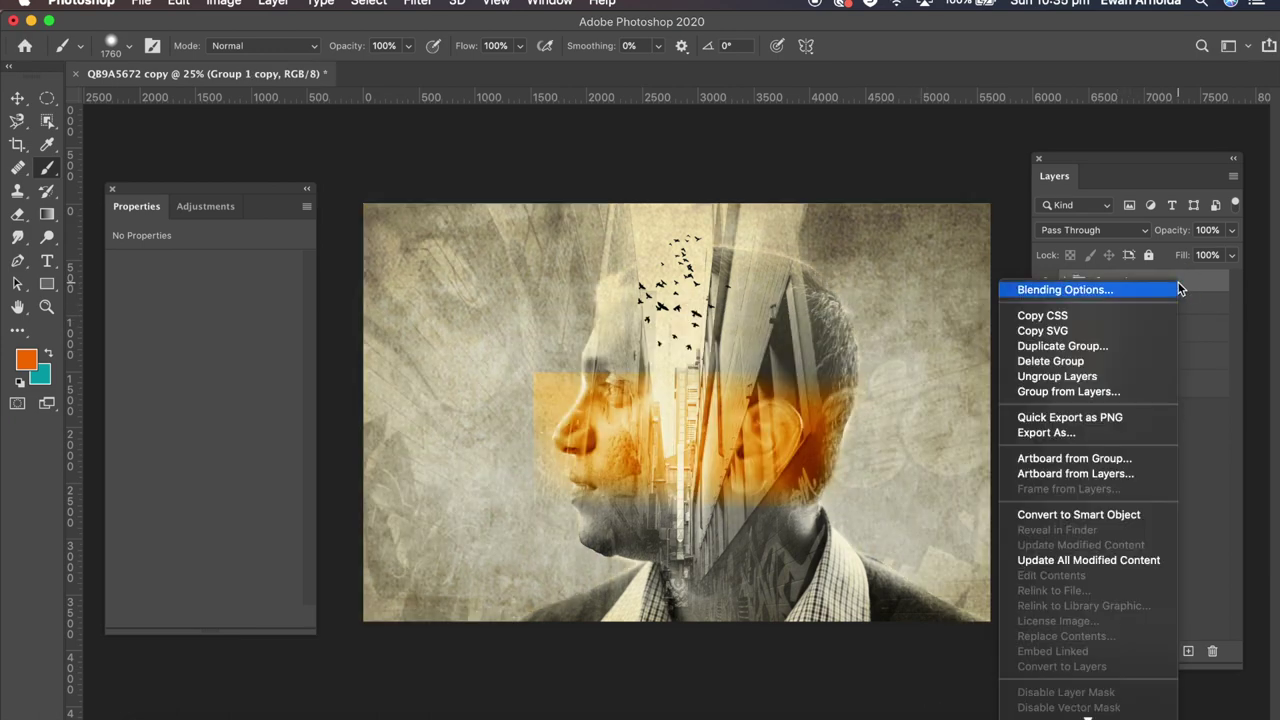
pyautogui.click(1076, 516)
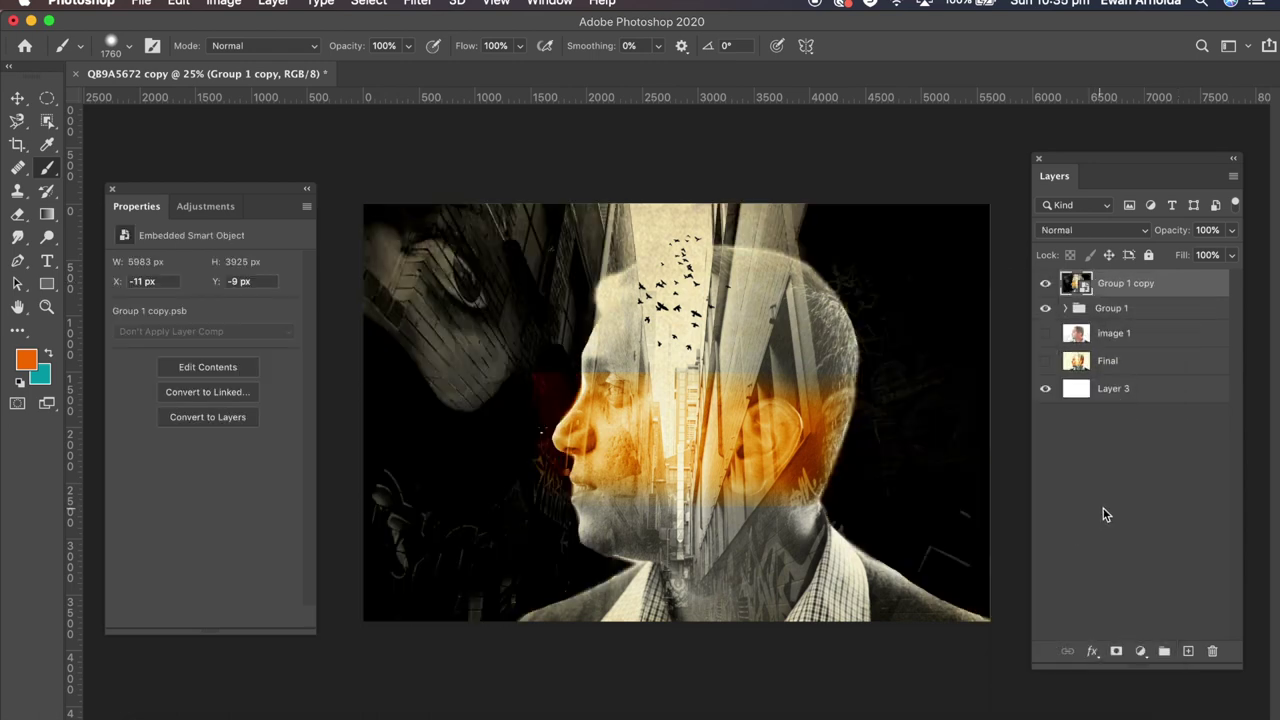
pyautogui.click(1066, 231)
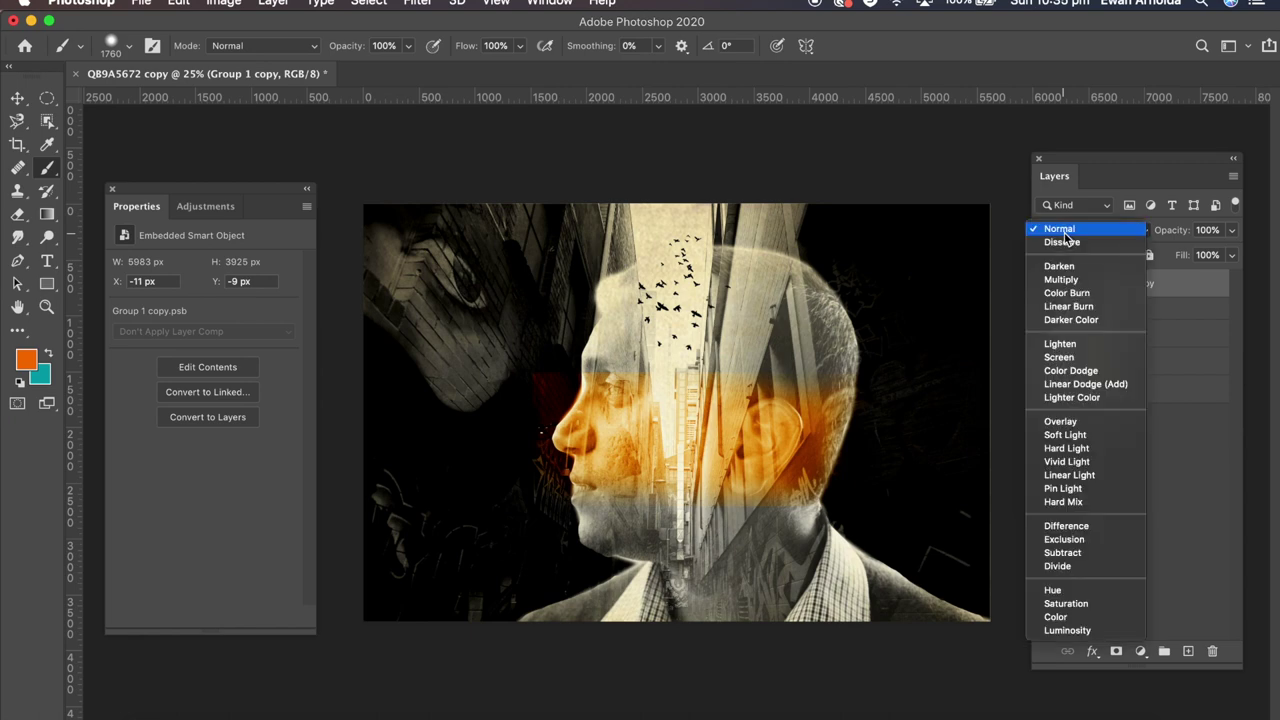
pyautogui.click(1068, 437)
# Apply a High Pass filter with radius 45 to Group 1 copy
pyautogui.click(417, 4)
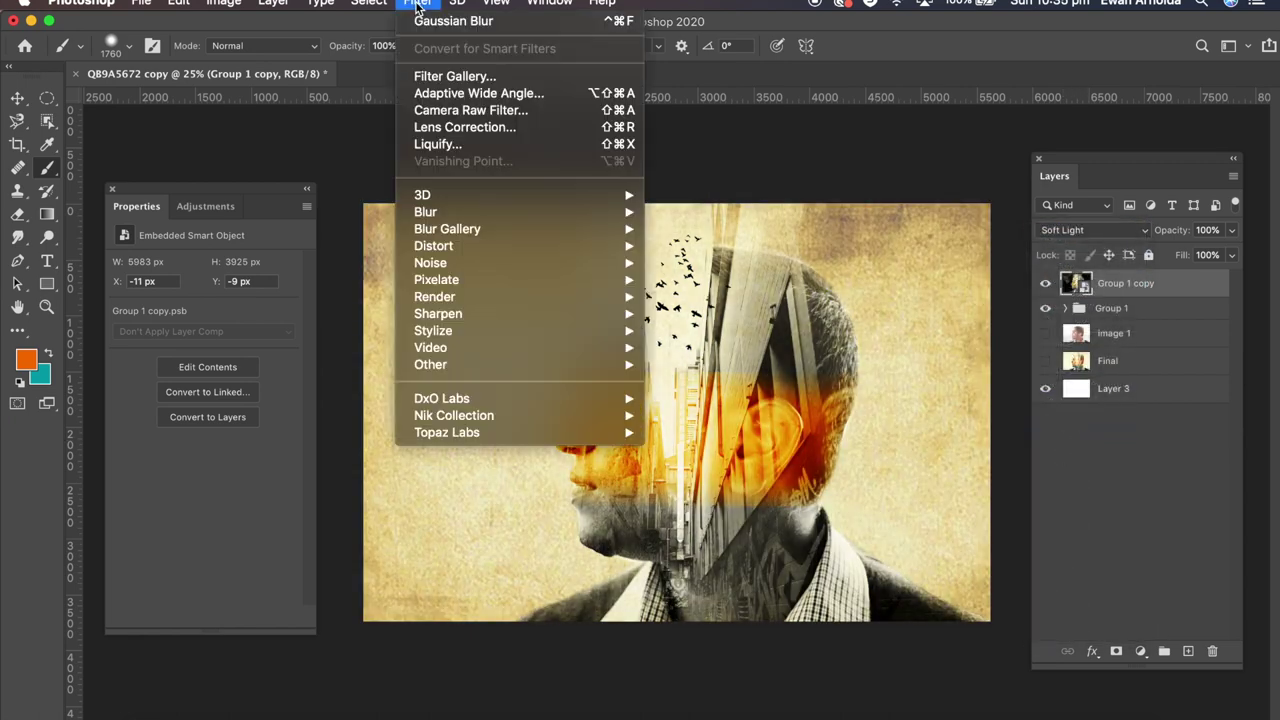
pyautogui.moveTo(556, 366)
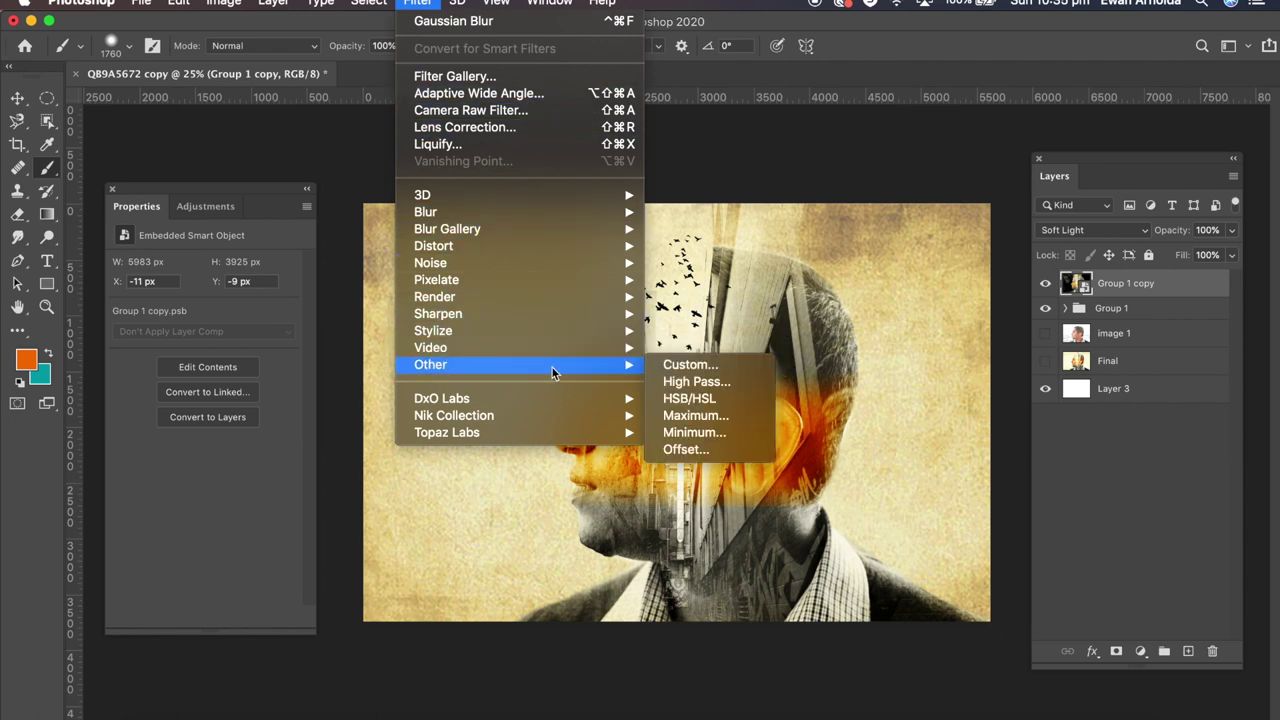
pyautogui.click(674, 378)
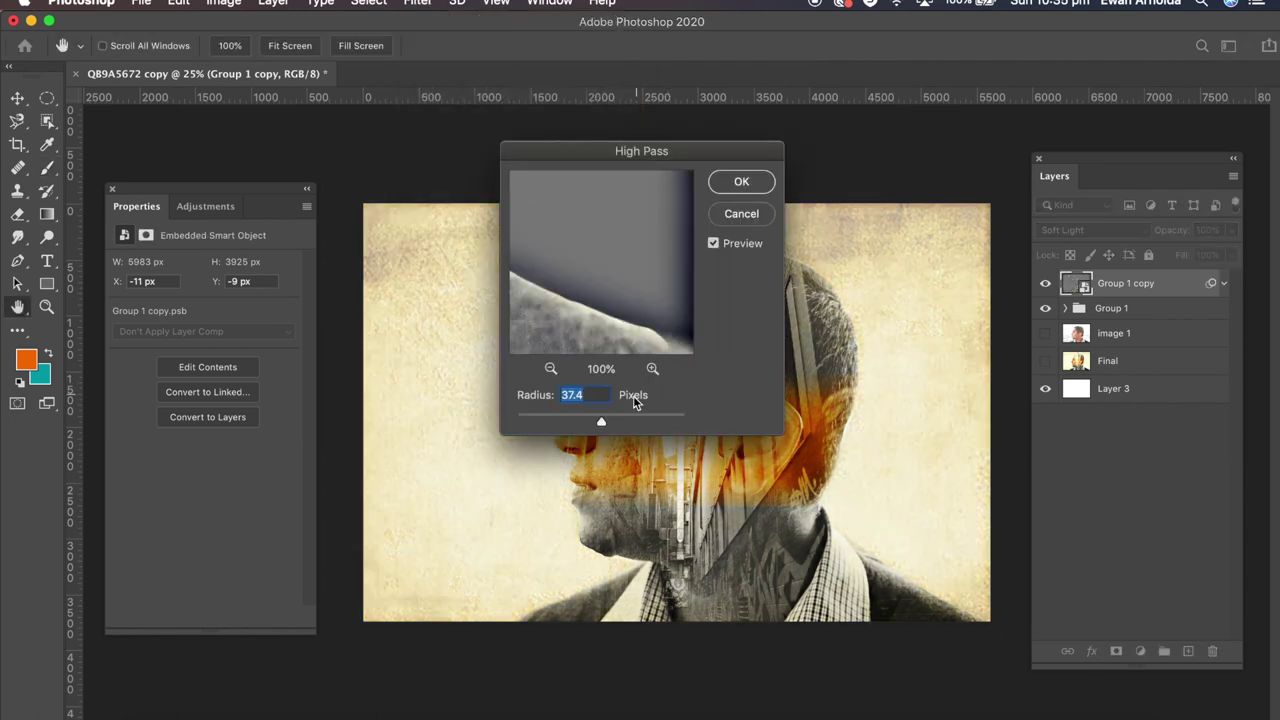
pyautogui.moveTo(601, 425); pyautogui.dragTo(607, 422)
pyautogui.click(588, 396)
pyautogui.doubleClick(588, 396)
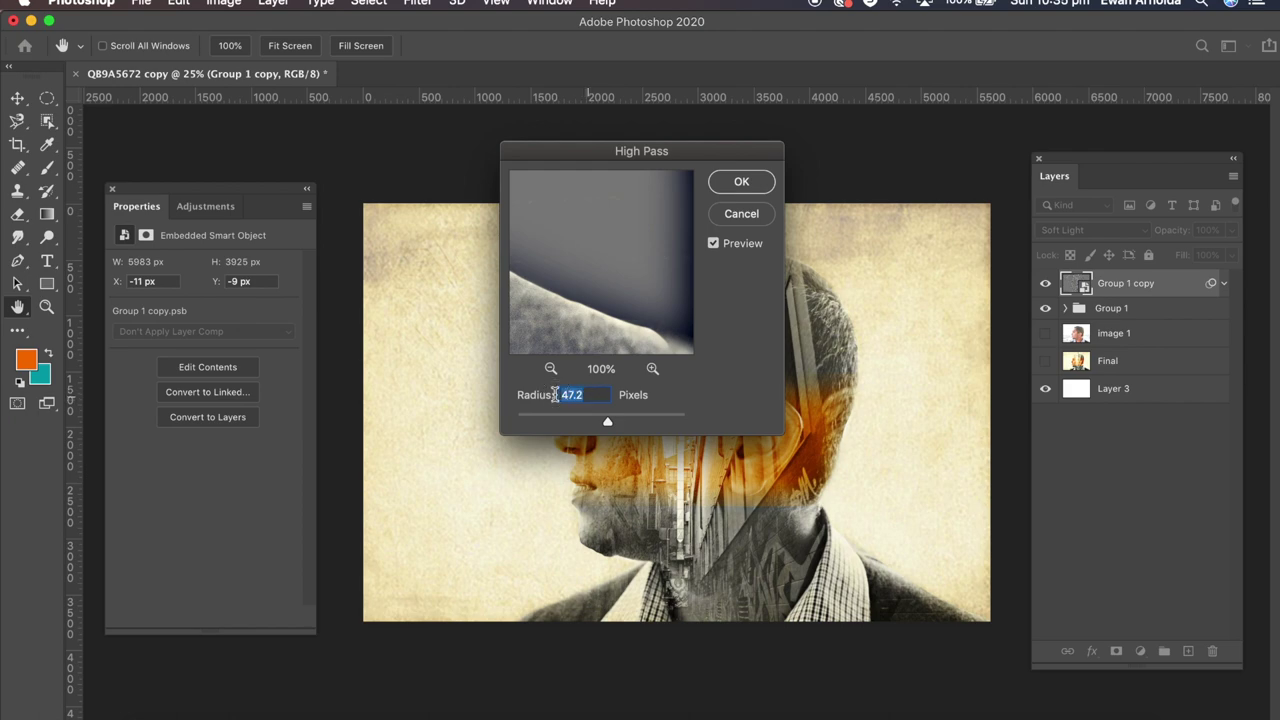
pyautogui.write('45')
pyautogui.click(742, 182)
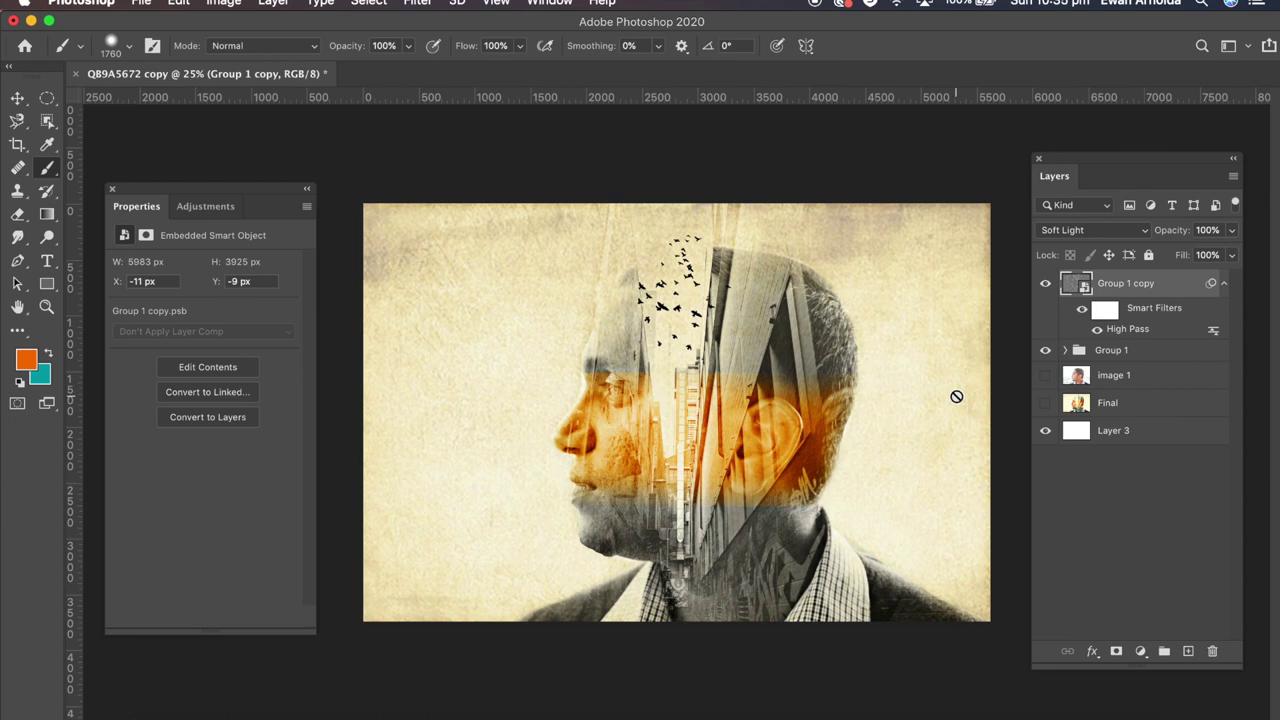
pyautogui.click(1046, 288)
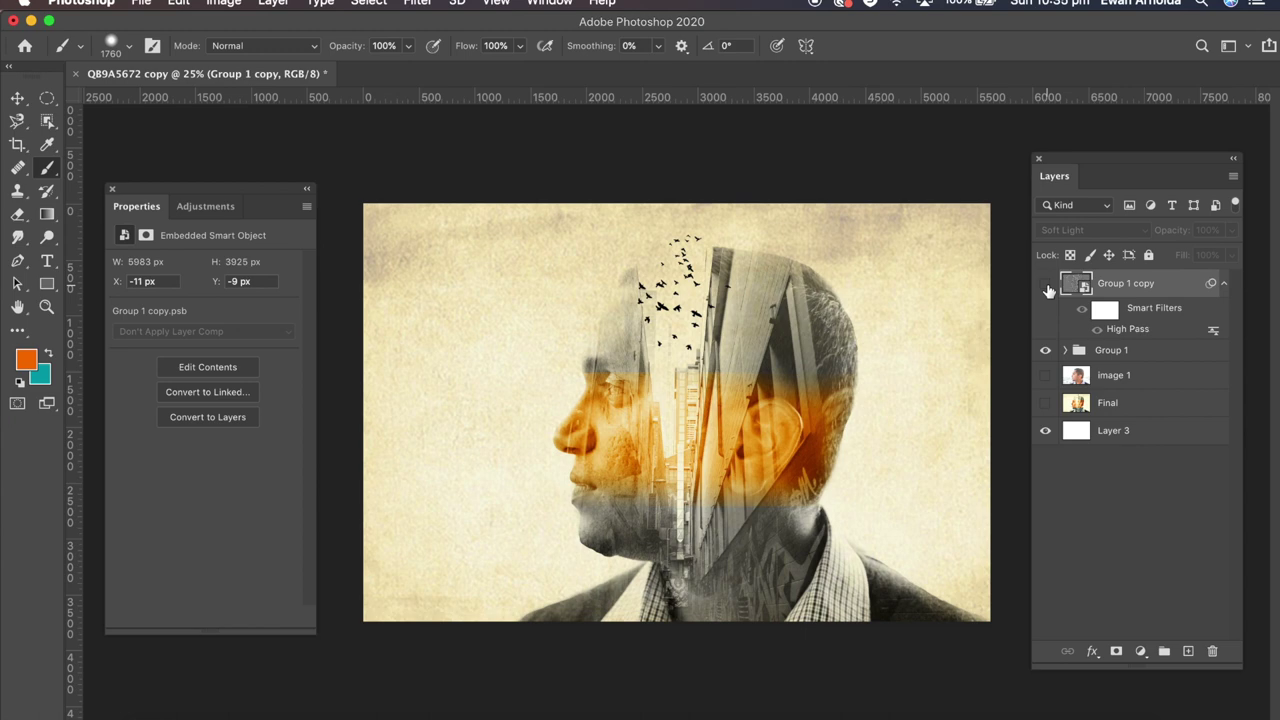
pyautogui.click(1046, 288)
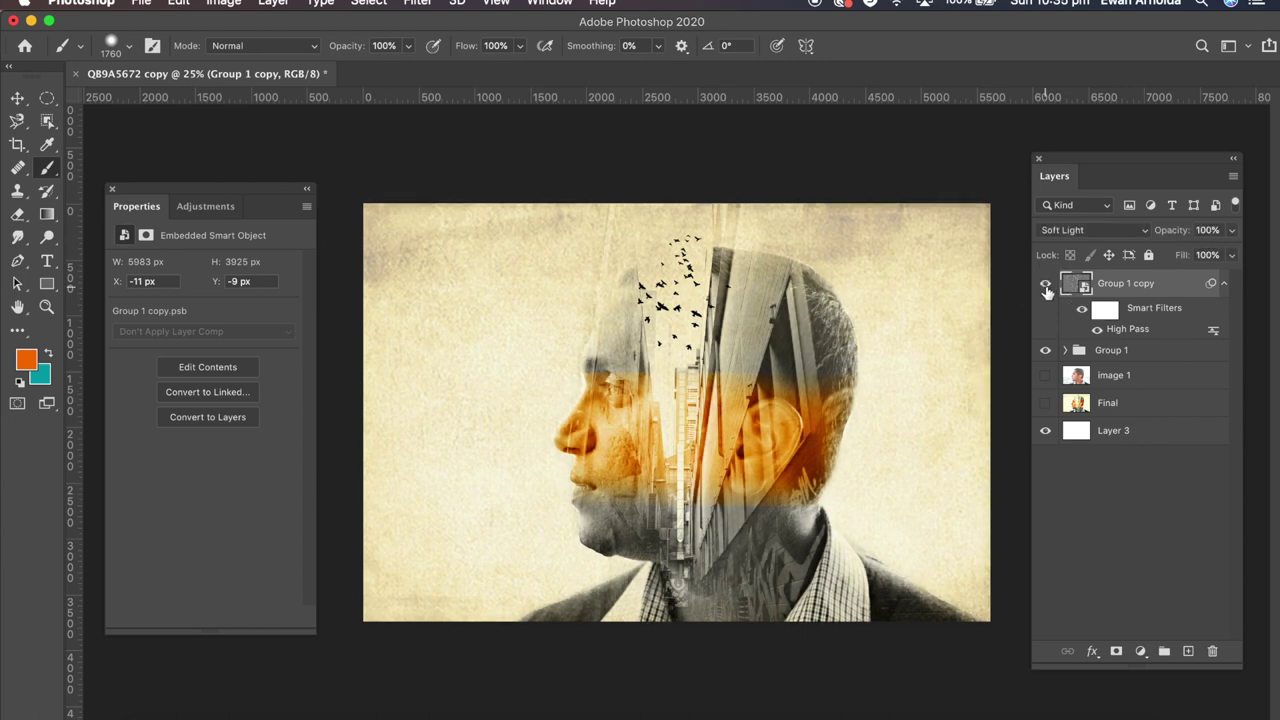